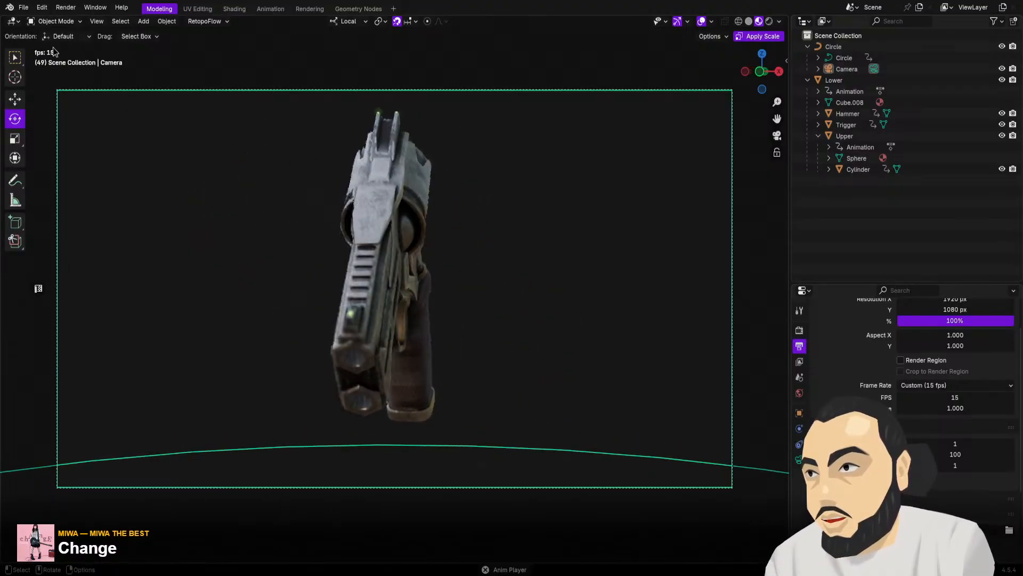
Open the recently used file Magnum.blend
{"action": "left_click", "coordinate": [23, 8]}
{"action": "mouse_move", "coordinate": [36, 42]}
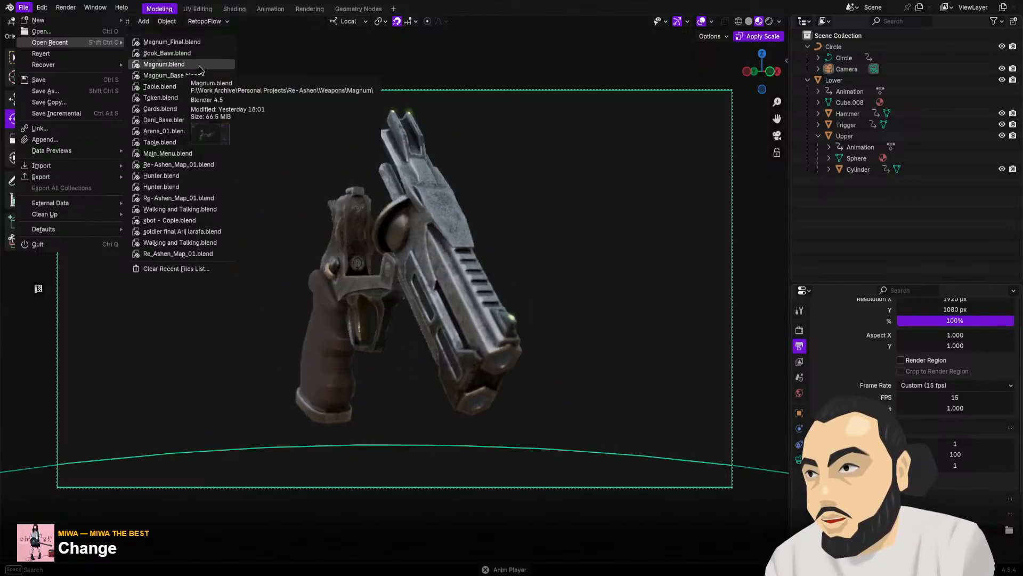
{"action": "left_click", "coordinate": [199, 65]}
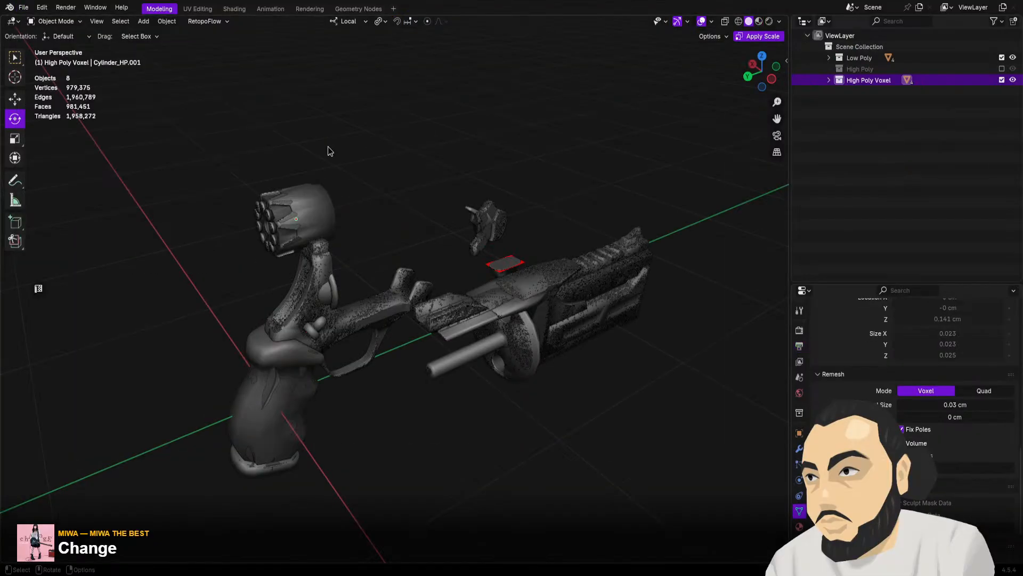
Turn off the High Poly Voxel collection and inspect the low-poly gun parts on their own
{"action": "middle_click_drag", "start_coordinate": [631, 167], "coordinate": [403, 163]}
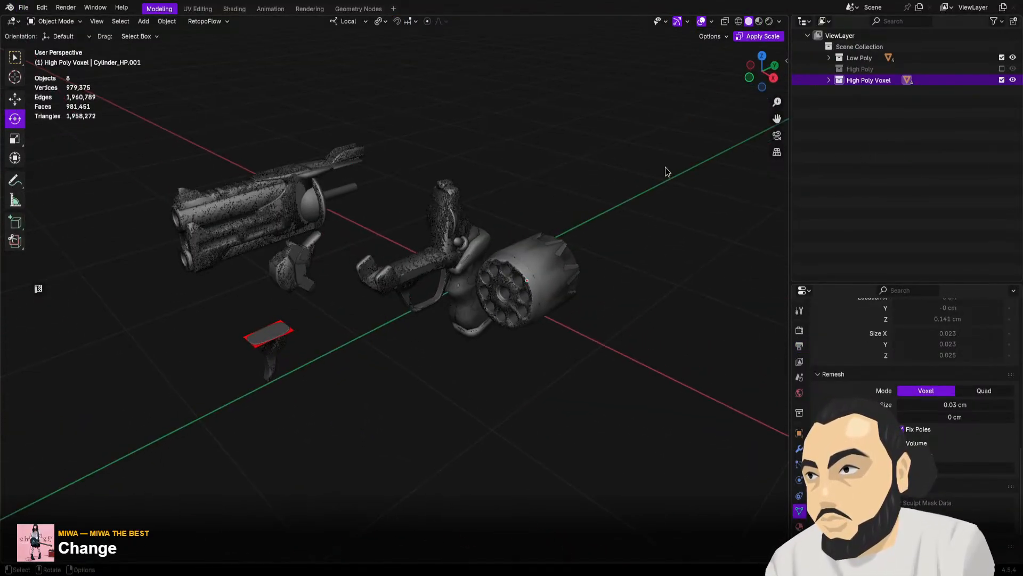
{"action": "left_click", "coordinate": [1002, 80]}
{"action": "mouse_move", "coordinate": [771, 197]}
{"action": "middle_mouse_down"}
{"action": "mouse_move", "coordinate": [520, 201]}
{"action": "mouse_move", "coordinate": [639, 168]}
{"action": "mouse_move", "coordinate": [723, 170]}
{"action": "mouse_move", "coordinate": [754, 180]}
{"action": "mouse_move", "coordinate": [762, 198]}
{"action": "middle_mouse_up"}
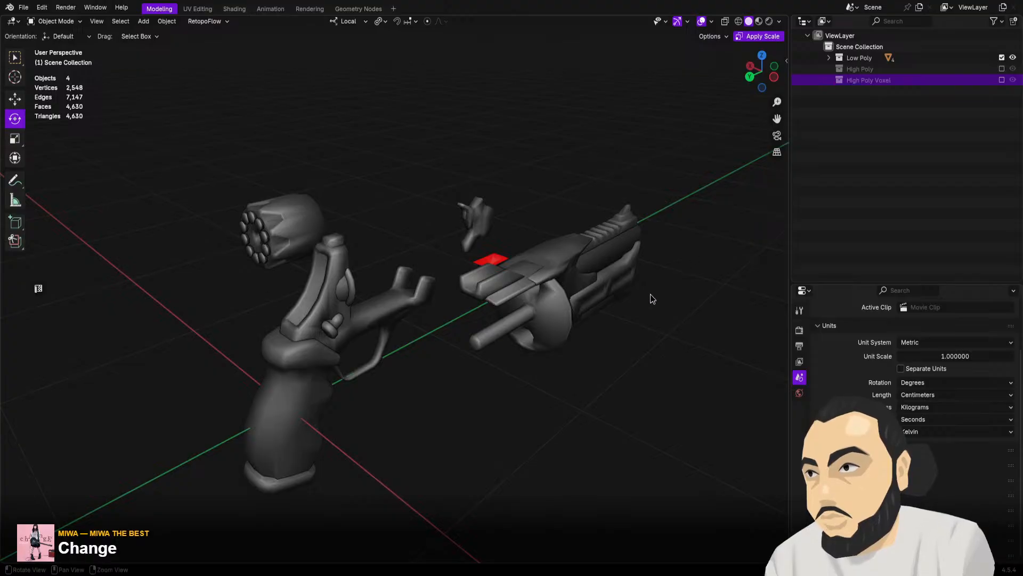
{"action": "middle_click_drag", "start_coordinate": [650, 295], "coordinate": [621, 255]}
{"action": "middle_click_drag", "start_coordinate": [345, 312], "coordinate": [395, 272]}
{"action": "scroll", "coordinate": [382, 299], "scroll_direction": "up", "scroll_amount": 5}
{"action": "scroll", "coordinate": [434, 228], "scroll_direction": "down", "scroll_amount": 8}
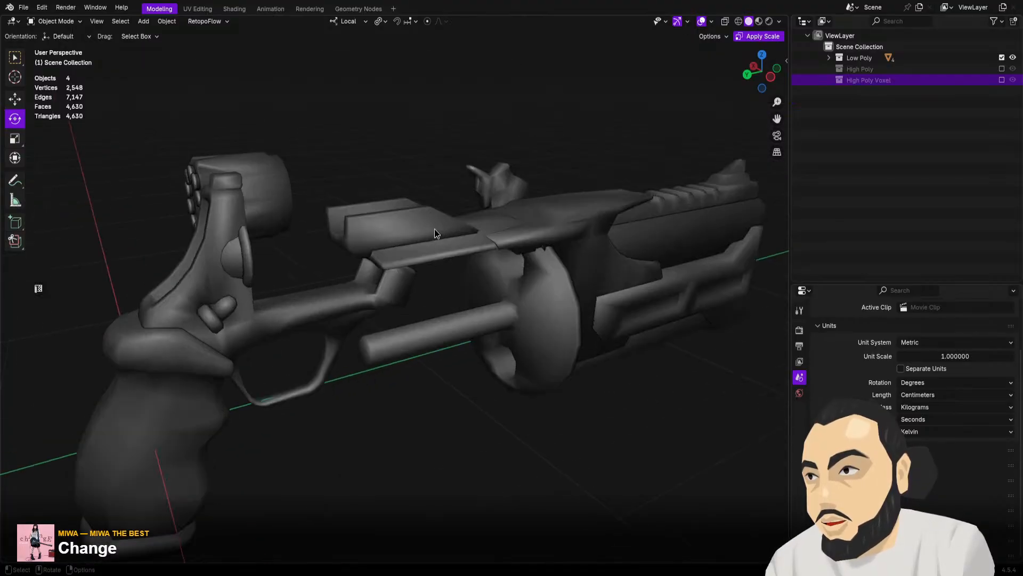
{"action": "mouse_move", "coordinate": [433, 228]}
{"action": "middle_mouse_down"}
{"action": "mouse_move", "coordinate": [419, 243]}
{"action": "mouse_move", "coordinate": [416, 229]}
{"action": "middle_mouse_up"}
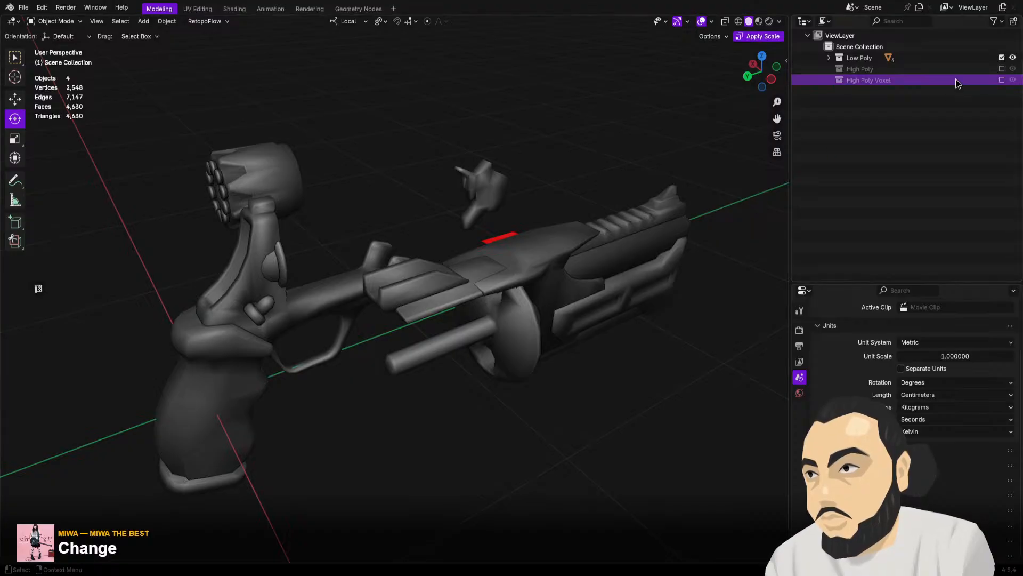
Enable the High Poly collection, turn off Low Poly, and display the modifiers of Cylinder_HP
{"action": "left_click", "coordinate": [1002, 69]}
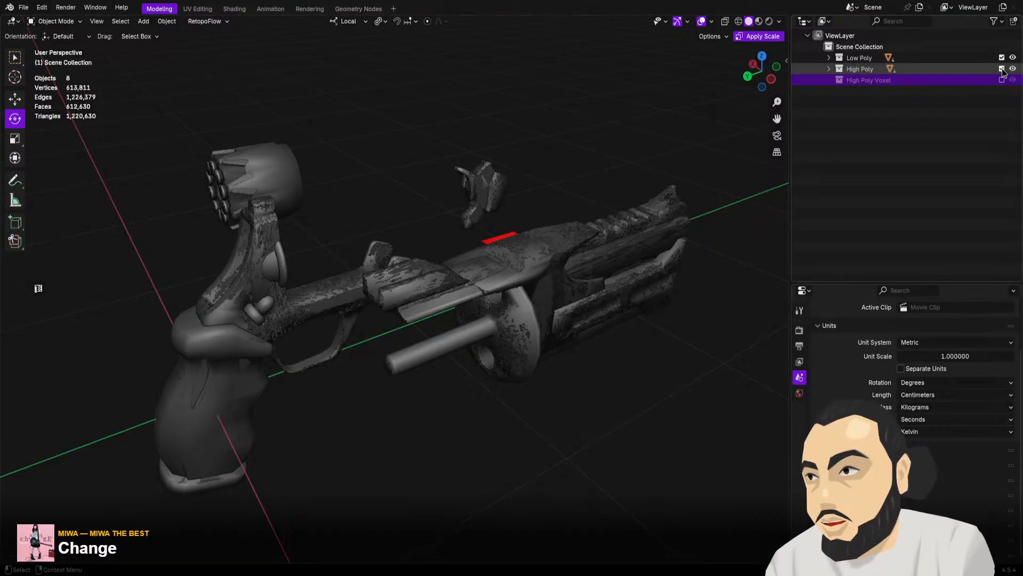
{"action": "left_click", "coordinate": [1002, 57]}
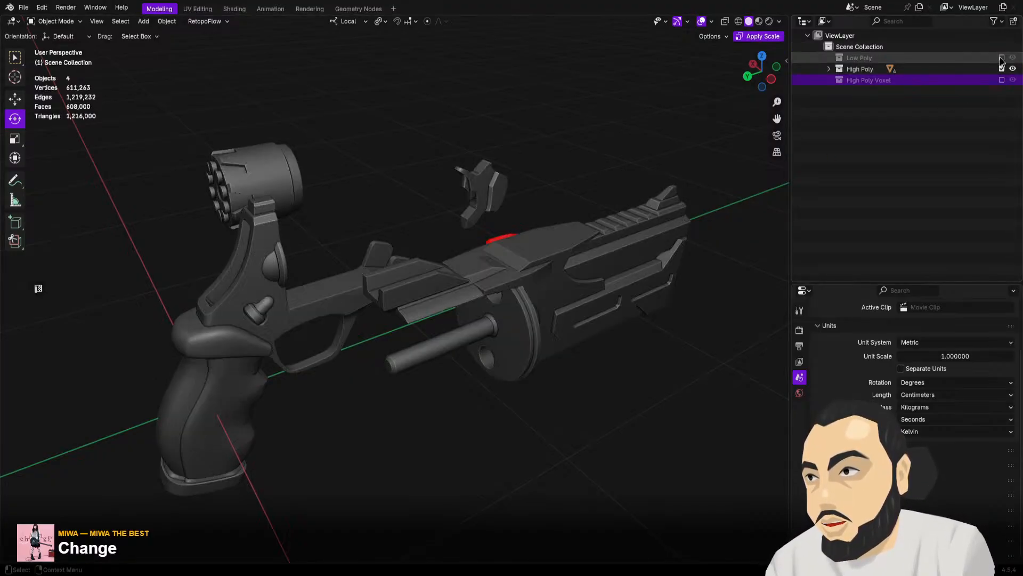
{"action": "left_click", "coordinate": [828, 68]}
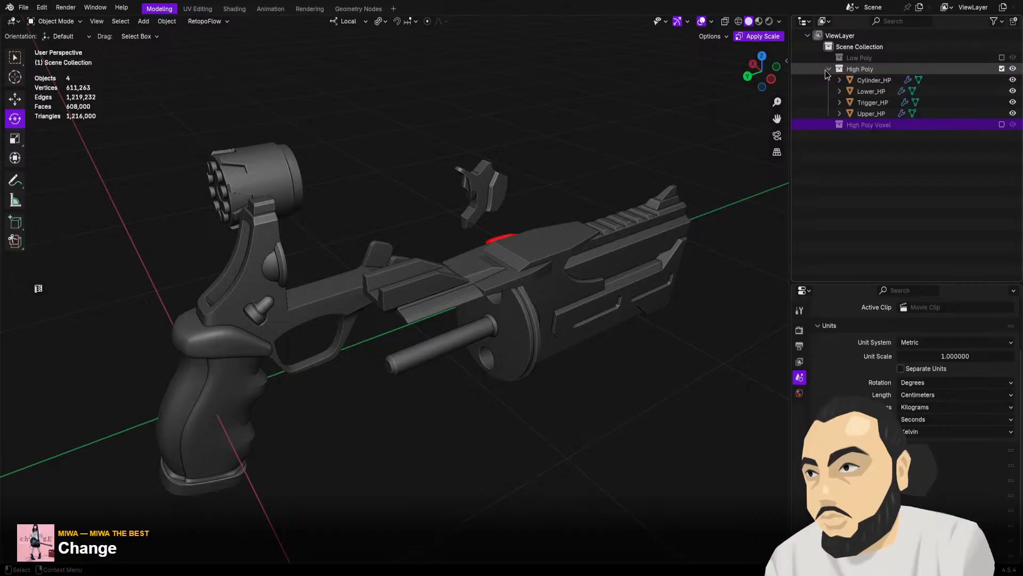
{"action": "left_click", "coordinate": [858, 81]}
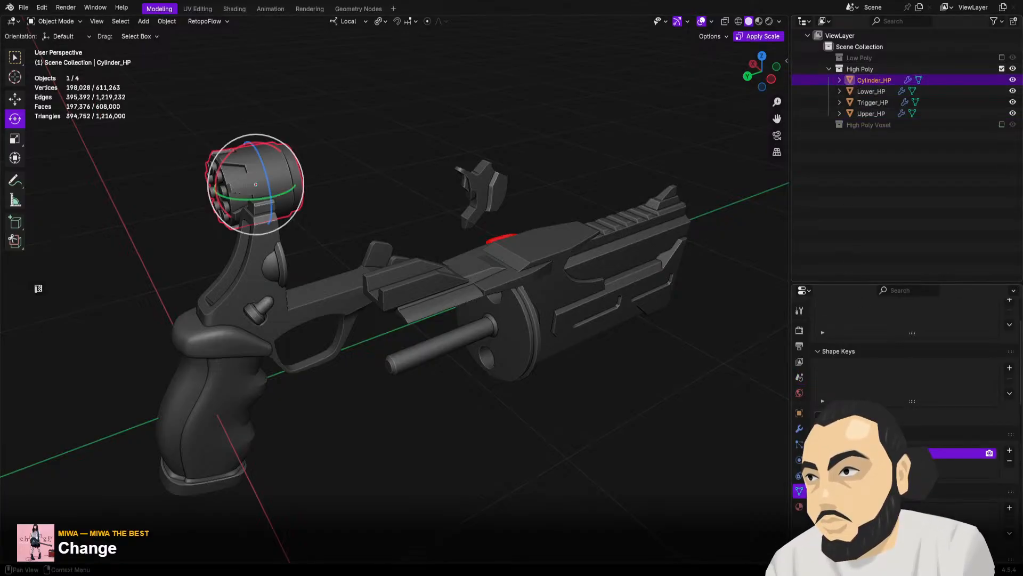
{"action": "left_click", "coordinate": [799, 429]}
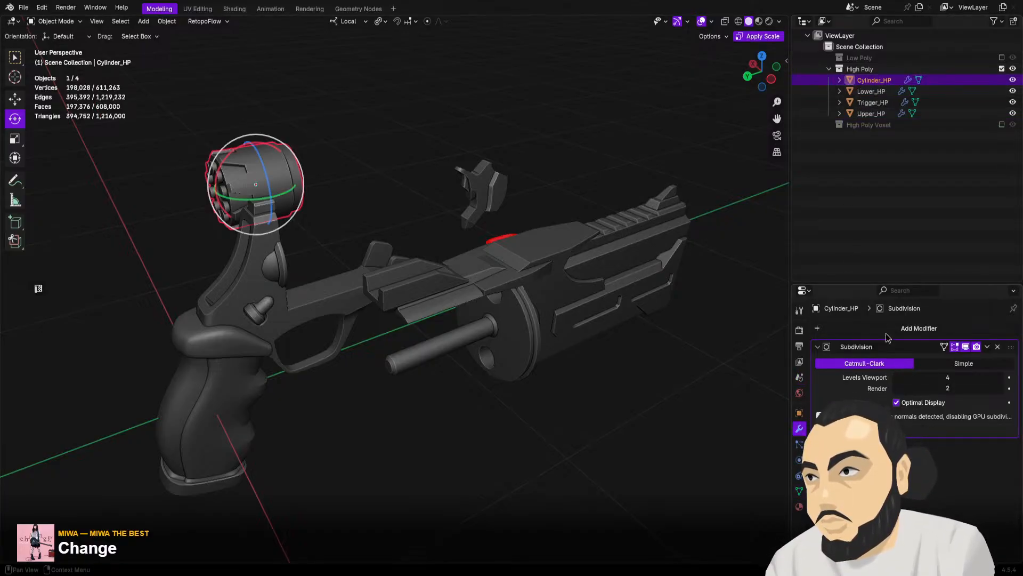
Check the Subdivision modifiers of Lower_HP, Cylinder_HP and Upper_HP by selecting each part in turn
{"action": "middle_click_drag", "start_coordinate": [331, 267], "coordinate": [364, 161]}
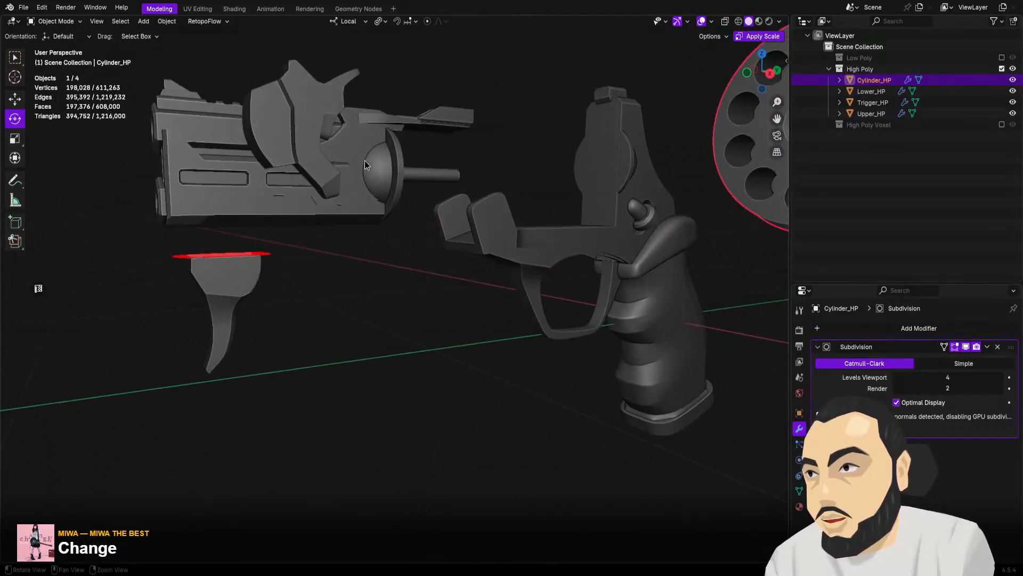
{"action": "scroll", "coordinate": [468, 274], "scroll_direction": "down", "scroll_amount": 4}
{"action": "middle_click_drag", "start_coordinate": [449, 269], "coordinate": [347, 296]}
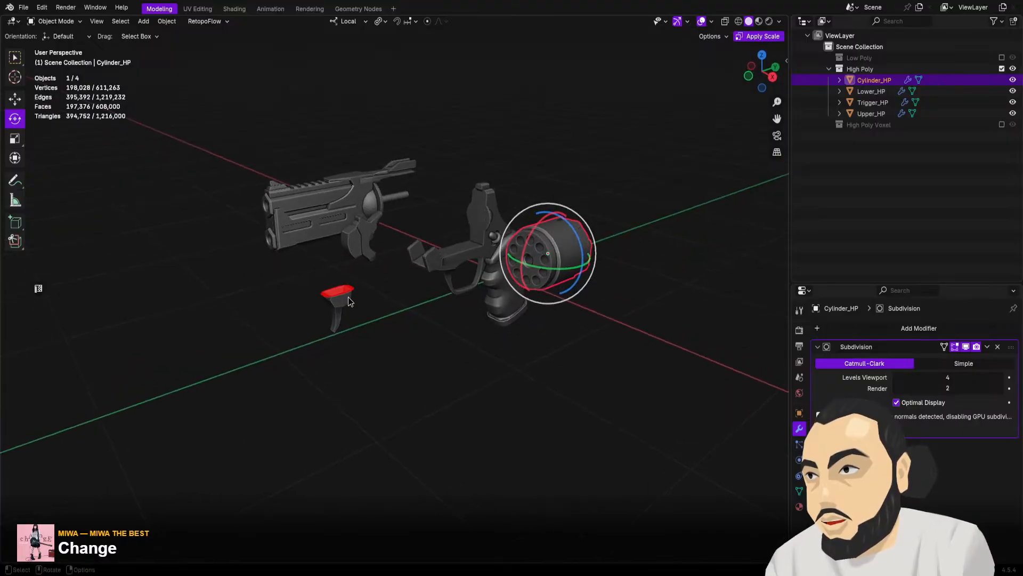
{"action": "left_click", "coordinate": [364, 232]}
{"action": "left_click", "coordinate": [484, 249]}
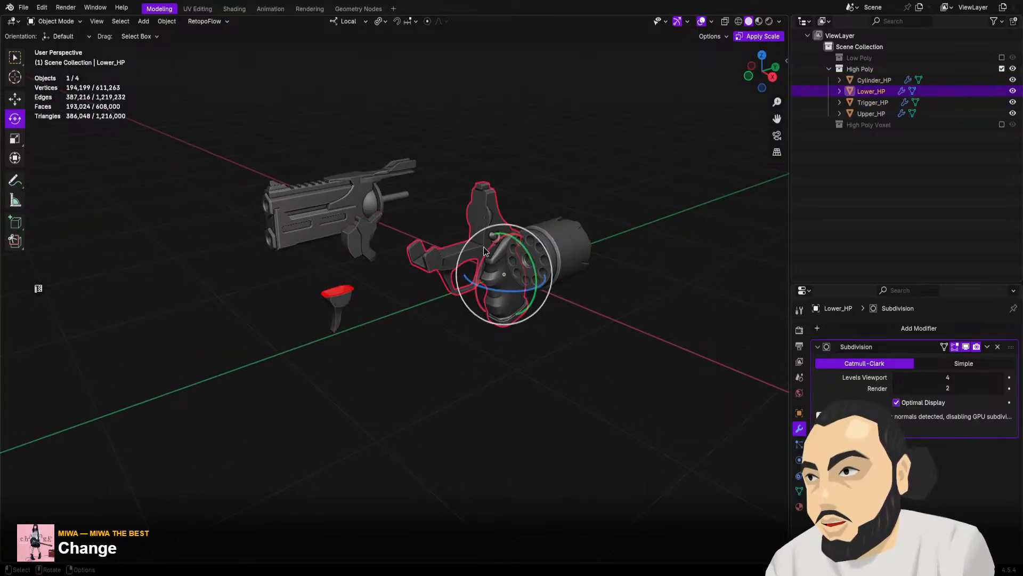
{"action": "left_click", "coordinate": [568, 241]}
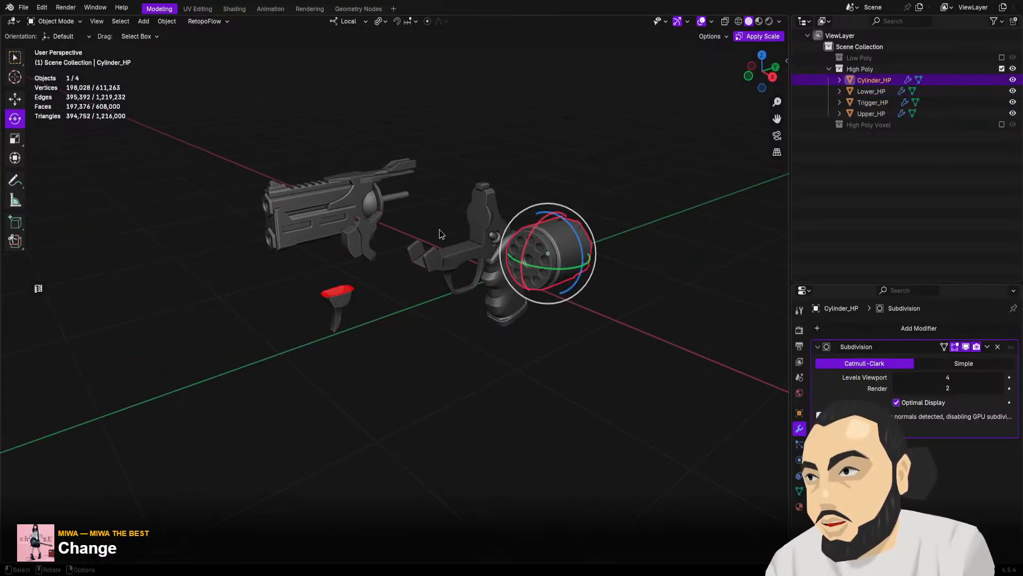
{"action": "left_click", "coordinate": [328, 197]}
Deselect Upper_HP and examine the edges along its barrel side and top rail up close
{"action": "mouse_move", "coordinate": [325, 193]}
{"action": "middle_mouse_down"}
{"action": "mouse_move", "coordinate": [495, 186]}
{"action": "mouse_move", "coordinate": [417, 194]}
{"action": "mouse_move", "coordinate": [459, 215]}
{"action": "mouse_move", "coordinate": [326, 197]}
{"action": "middle_mouse_up"}
{"action": "scroll", "coordinate": [415, 193], "scroll_direction": "up", "scroll_amount": 6}
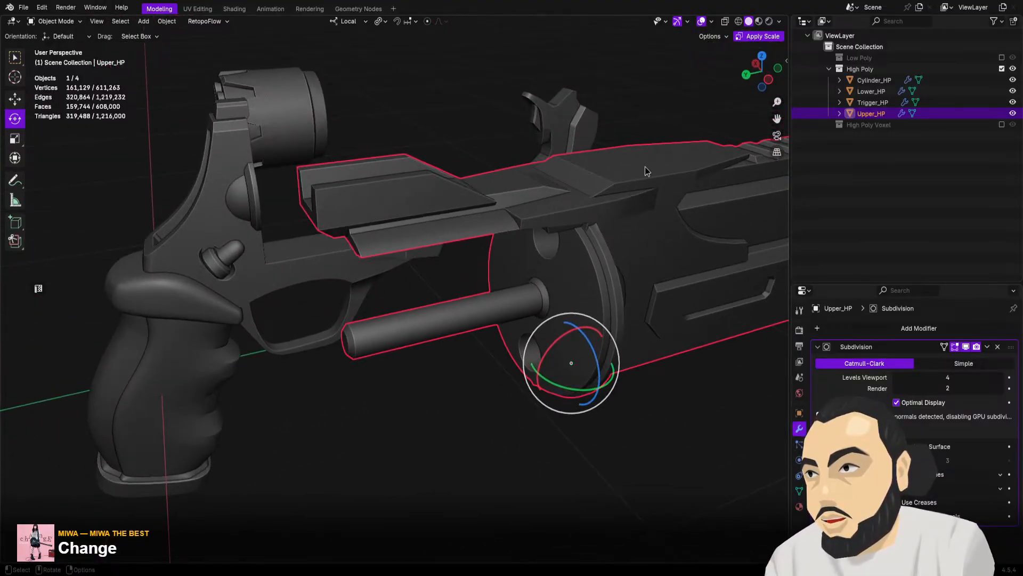
{"action": "scroll", "coordinate": [563, 162], "scroll_direction": "down", "scroll_amount": 1}
{"action": "middle_click_drag", "start_coordinate": [562, 164], "coordinate": [490, 178], "text": "alt"}
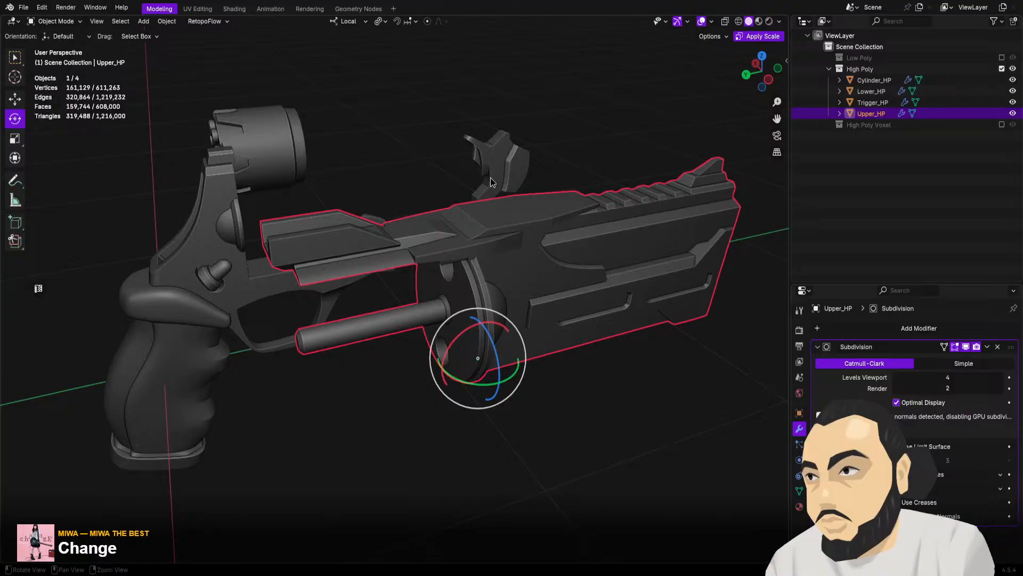
{"action": "left_click", "coordinate": [611, 105]}
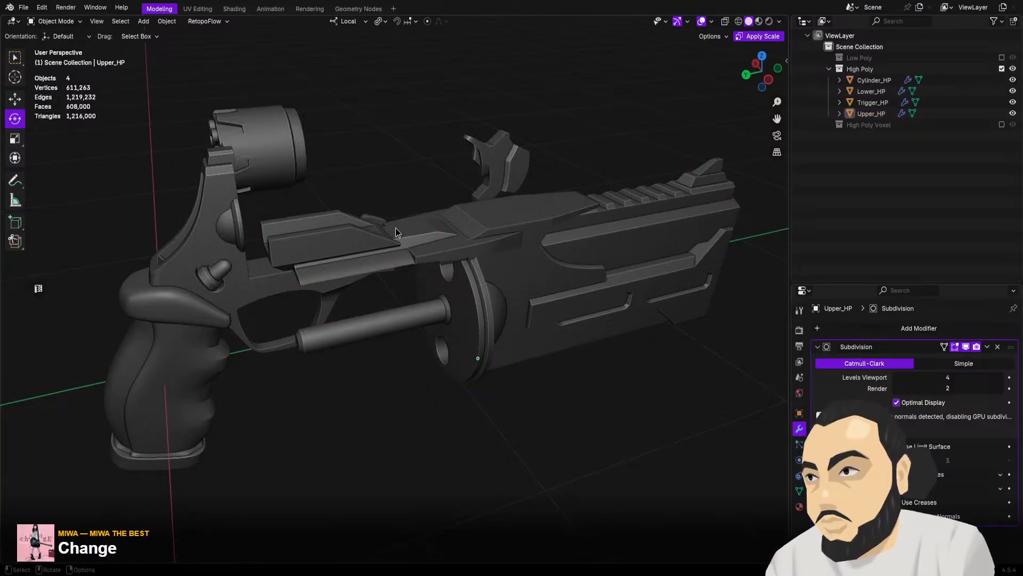
{"action": "mouse_move", "coordinate": [404, 285]}
{"action": "middle_mouse_down"}
{"action": "mouse_move", "coordinate": [425, 286]}
{"action": "mouse_move", "coordinate": [412, 282]}
{"action": "middle_mouse_up"}
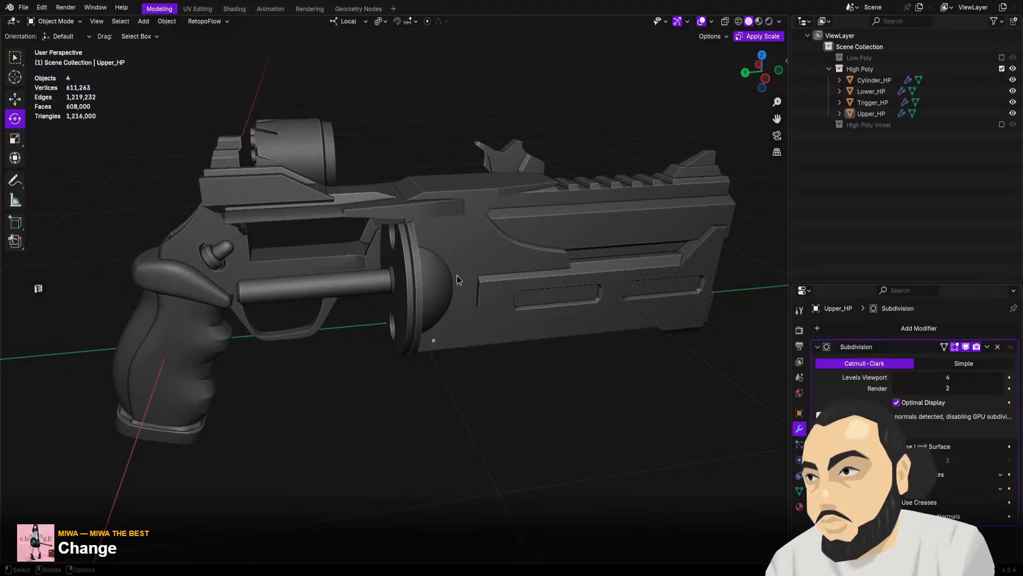
{"action": "mouse_move", "coordinate": [461, 282]}
{"action": "middle_mouse_down"}
{"action": "mouse_move", "coordinate": [465, 297]}
{"action": "mouse_move", "coordinate": [450, 280]}
{"action": "mouse_move", "coordinate": [460, 323]}
{"action": "mouse_move", "coordinate": [427, 299]}
{"action": "mouse_move", "coordinate": [412, 303]}
{"action": "mouse_move", "coordinate": [447, 279]}
{"action": "middle_mouse_up"}
{"action": "scroll", "coordinate": [448, 288], "scroll_direction": "up", "scroll_amount": 5}
{"action": "scroll", "coordinate": [449, 288], "scroll_direction": "up", "scroll_amount": 6}
{"action": "scroll", "coordinate": [422, 303], "scroll_direction": "down", "scroll_amount": 4}
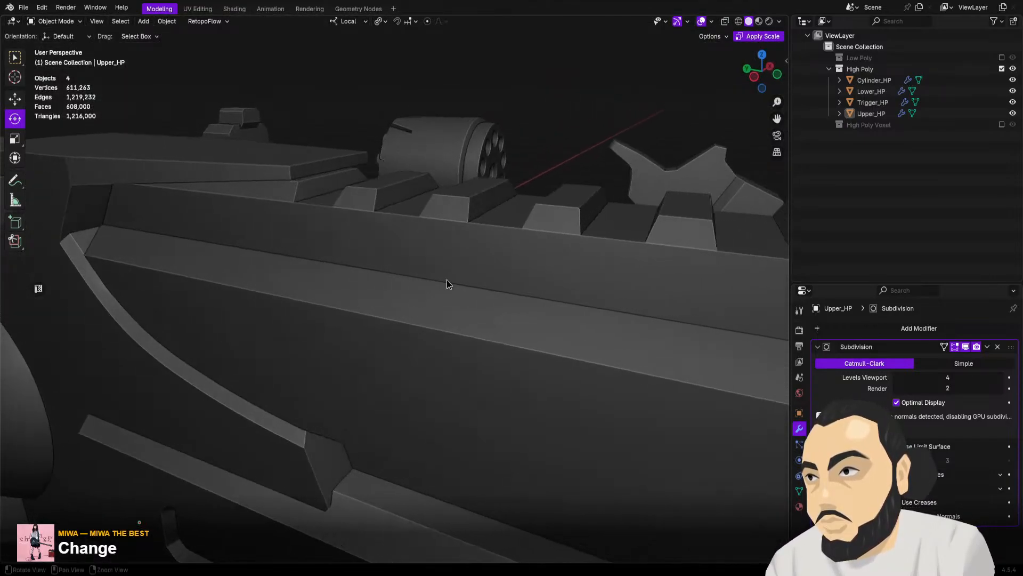
Inspect the high-poly barrel, front sight, cylinder and grip in Material Preview shading, and return to Solid shading
{"action": "left_click", "coordinate": [758, 22]}
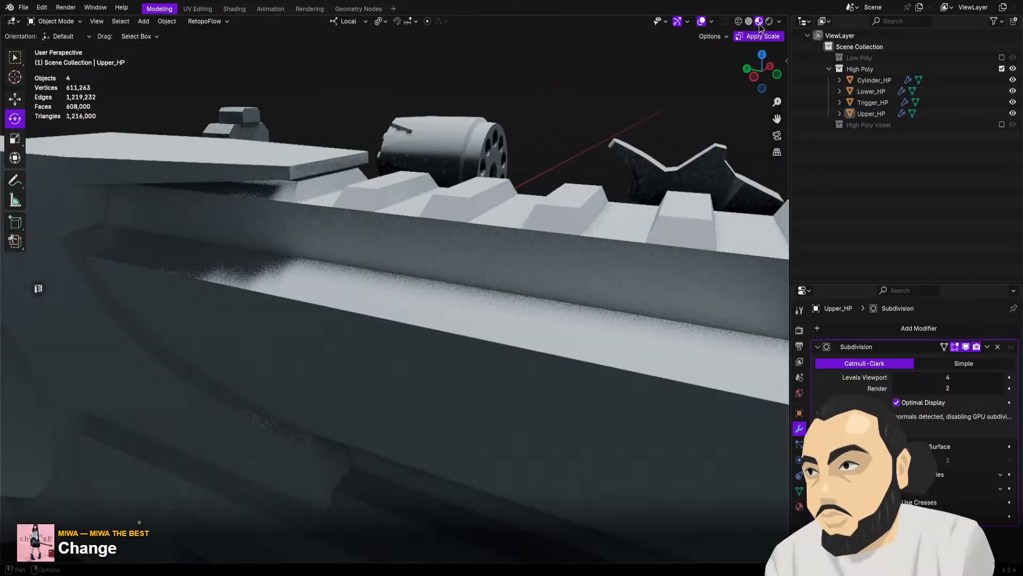
{"action": "middle_click_drag", "start_coordinate": [423, 184], "coordinate": [409, 205]}
{"action": "mouse_move", "coordinate": [409, 244]}
{"action": "middle_mouse_down"}
{"action": "mouse_move", "coordinate": [408, 235]}
{"action": "mouse_move", "coordinate": [385, 238]}
{"action": "mouse_move", "coordinate": [386, 248]}
{"action": "mouse_move", "coordinate": [389, 239]}
{"action": "mouse_move", "coordinate": [428, 248]}
{"action": "middle_mouse_up"}
{"action": "scroll", "coordinate": [431, 254], "scroll_direction": "up", "scroll_amount": 1}
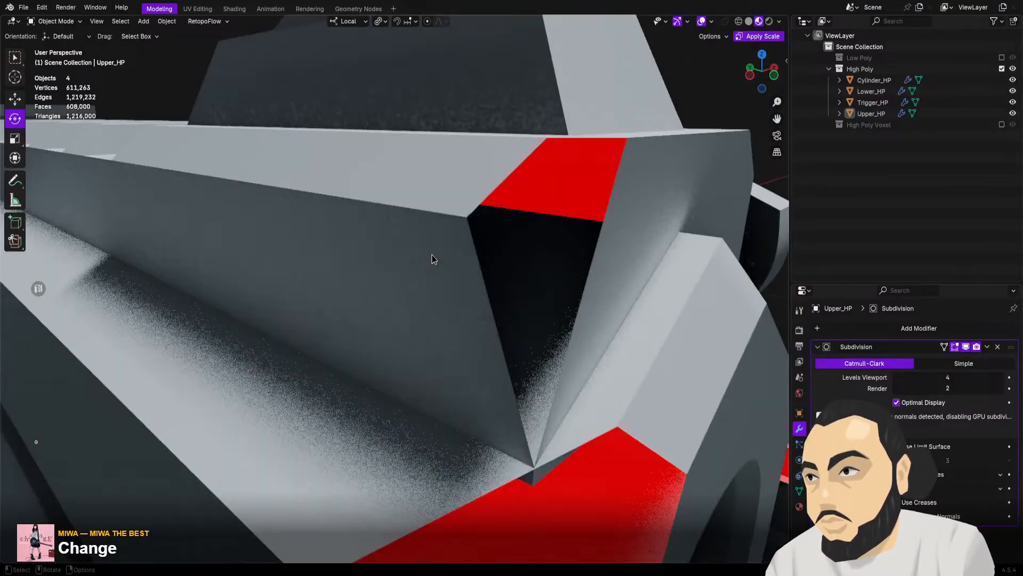
{"action": "scroll", "coordinate": [507, 215], "scroll_direction": "down", "scroll_amount": 1}
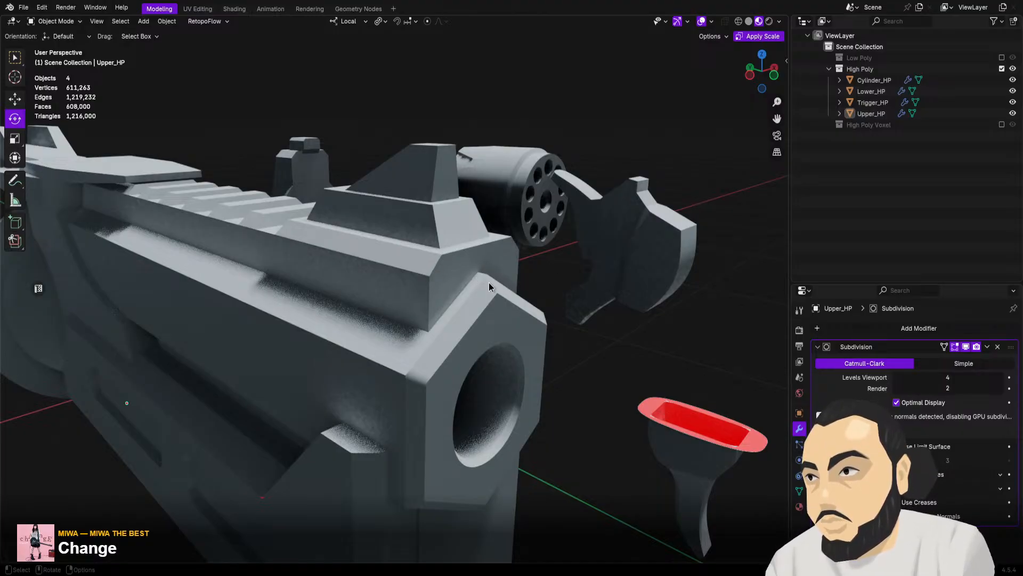
{"action": "middle_click_drag", "start_coordinate": [488, 283], "coordinate": [740, 285]}
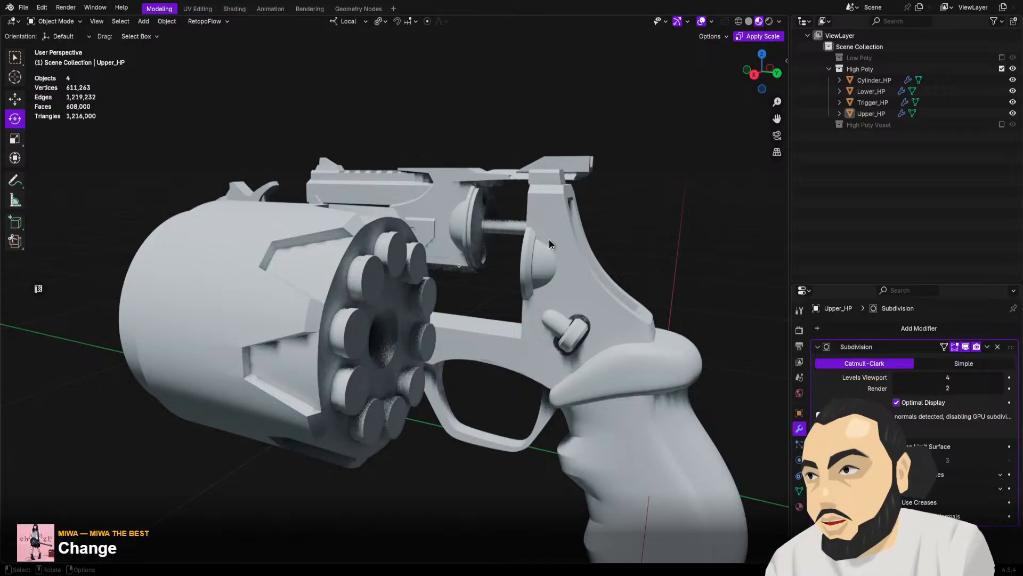
{"action": "middle_click_drag", "start_coordinate": [549, 244], "coordinate": [277, 248]}
{"action": "left_click", "coordinate": [749, 22]}
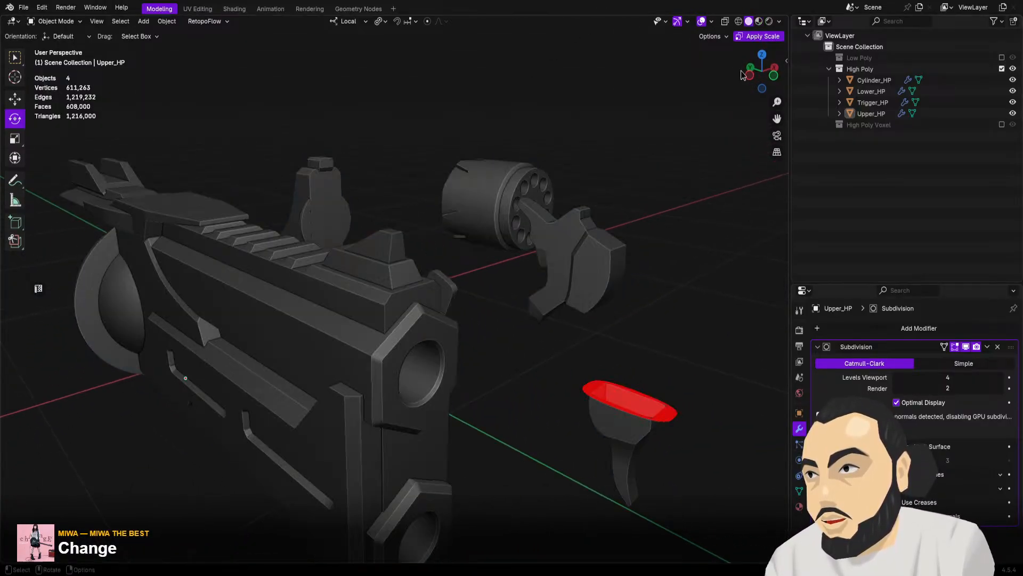
Turn off the High Poly collection and enable High Poly Voxel in its place
{"action": "middle_click_drag", "start_coordinate": [593, 162], "coordinate": [628, 139]}
{"action": "left_click", "coordinate": [1002, 69]}
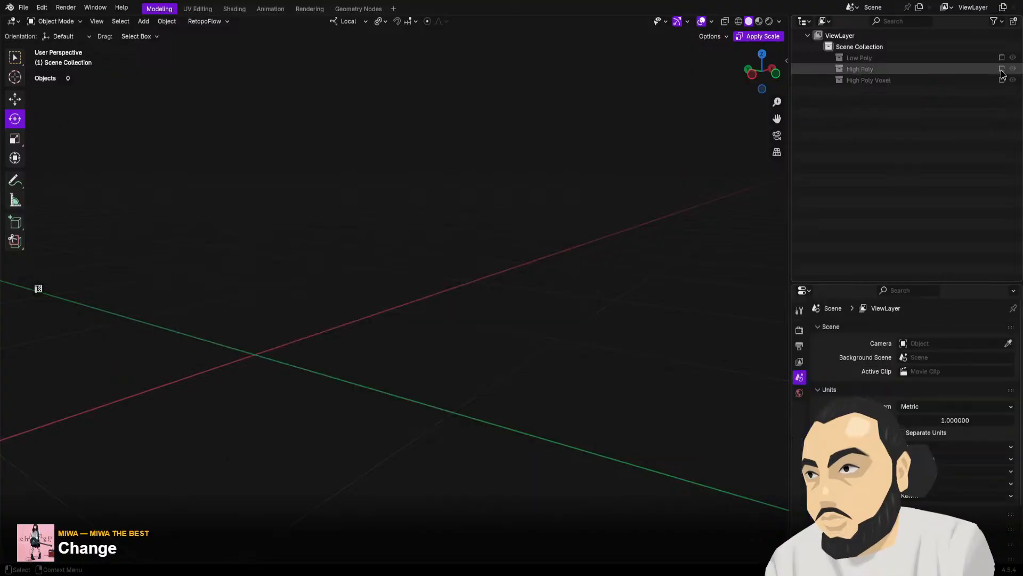
{"action": "left_click", "coordinate": [1002, 80]}
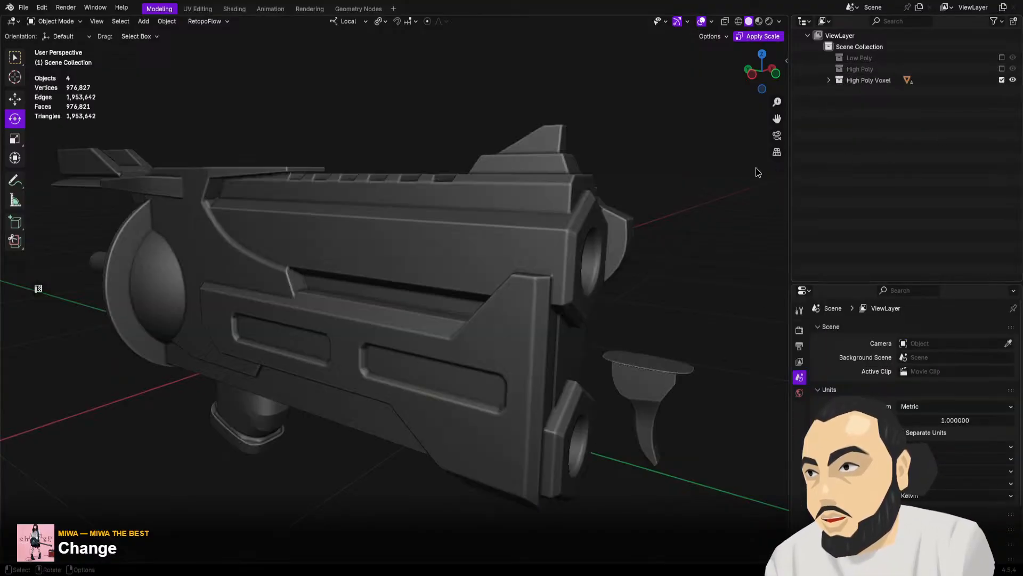
{"action": "middle_click_drag", "start_coordinate": [564, 185], "coordinate": [737, 109]}
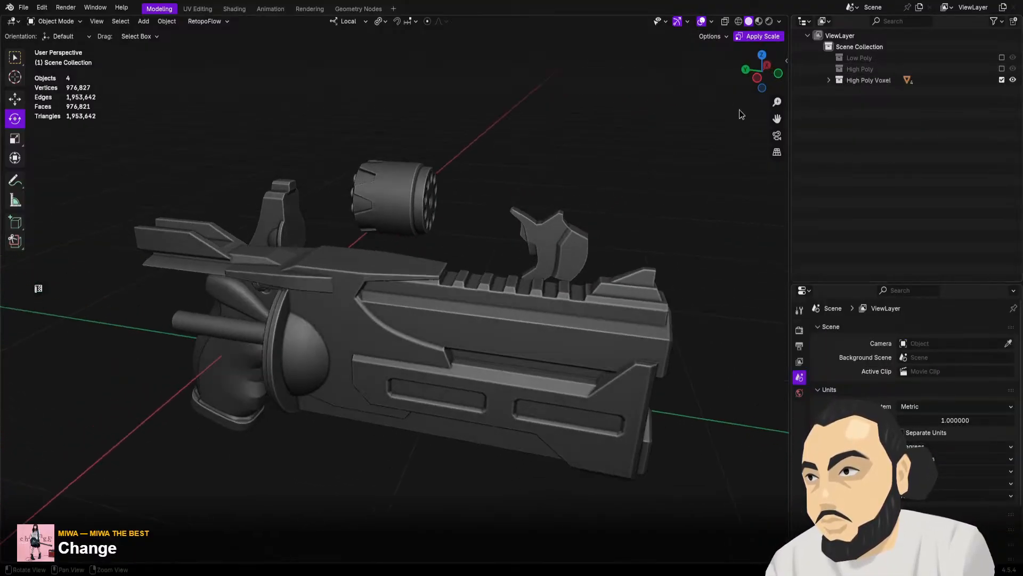
Expand the High Poly Voxel collection and check the modifiers of Cylinder_HP.001 and Upper_HP.001
{"action": "left_click", "coordinate": [829, 80]}
{"action": "left_click", "coordinate": [884, 92]}
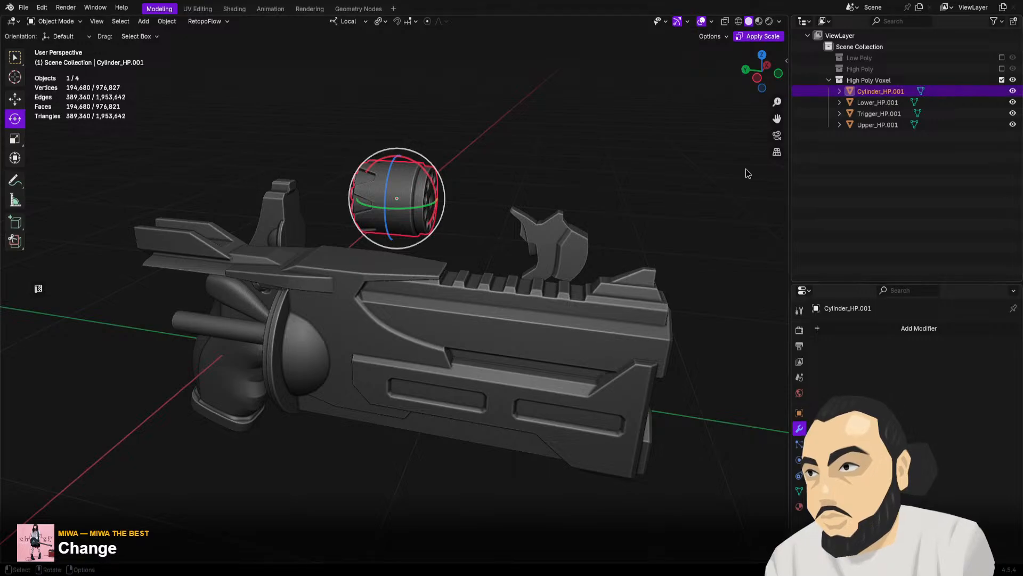
{"action": "left_click", "coordinate": [567, 321]}
{"action": "key", "text": "KP_3"}
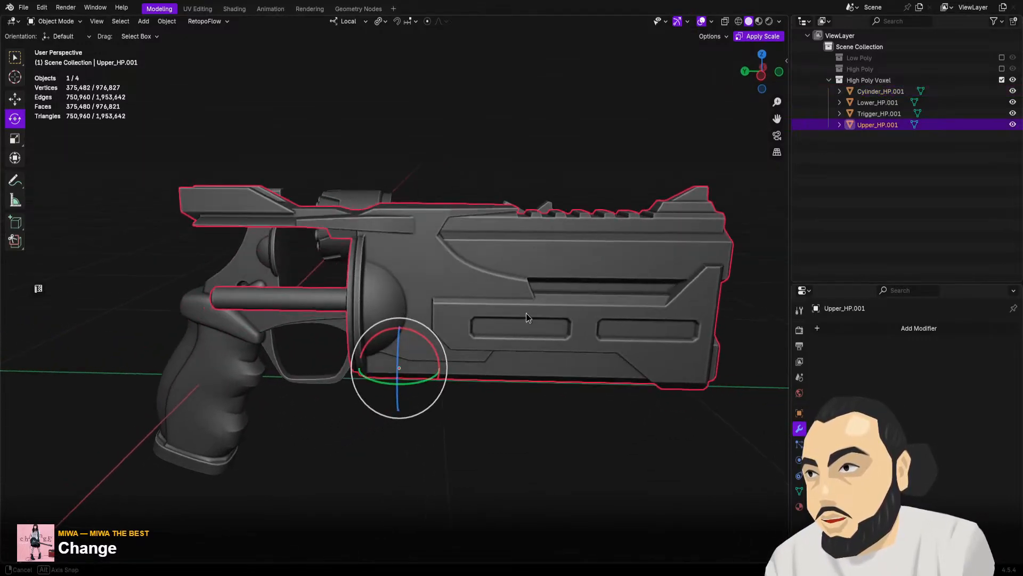
Examine the softened edges of Upper_HP.001 up close along the side recesses, top rail and rounded cylinder shield
{"action": "middle_click_drag", "start_coordinate": [526, 316], "coordinate": [526, 320]}
{"action": "scroll", "coordinate": [431, 280], "scroll_direction": "up", "scroll_amount": 3}
{"action": "left_click_drag", "start_coordinate": [430, 281], "coordinate": [469, 281], "text": "alt"}
{"action": "middle_click_drag", "start_coordinate": [469, 281], "coordinate": [426, 289], "text": "alt"}
{"action": "scroll", "coordinate": [426, 290], "scroll_direction": "up", "scroll_amount": 10}
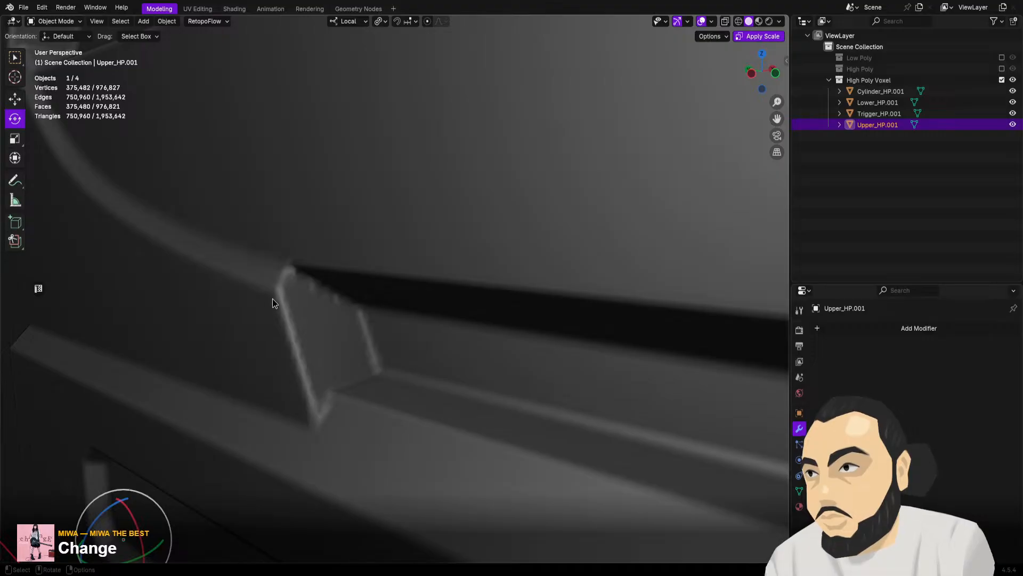
{"action": "middle_click_drag", "start_coordinate": [277, 280], "coordinate": [317, 320]}
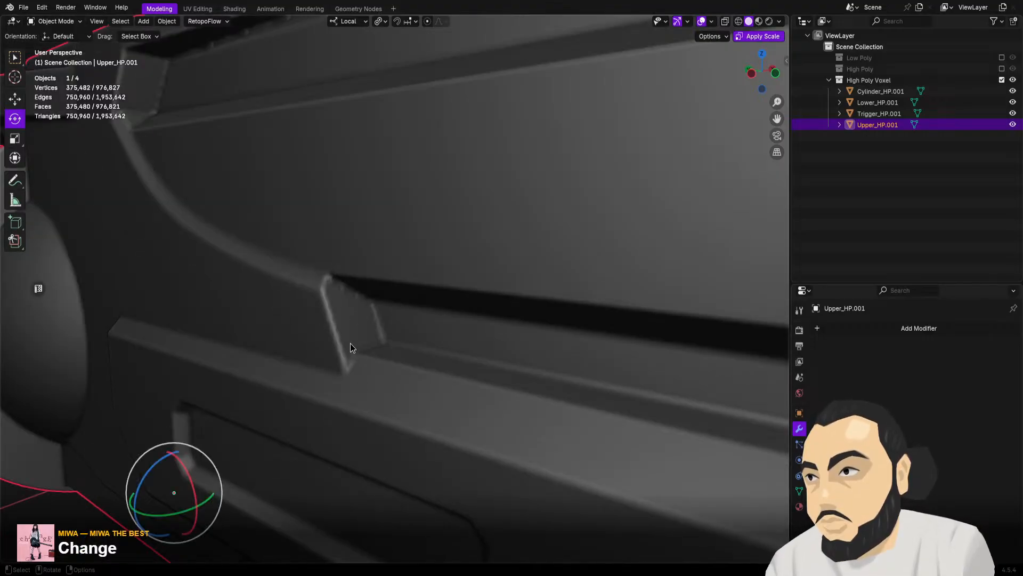
{"action": "scroll", "coordinate": [350, 344], "scroll_direction": "down", "scroll_amount": 8}
{"action": "mouse_move", "coordinate": [375, 347]}
{"action": "middle_mouse_down"}
{"action": "mouse_move", "coordinate": [368, 357]}
{"action": "mouse_move", "coordinate": [367, 334]}
{"action": "middle_mouse_up"}
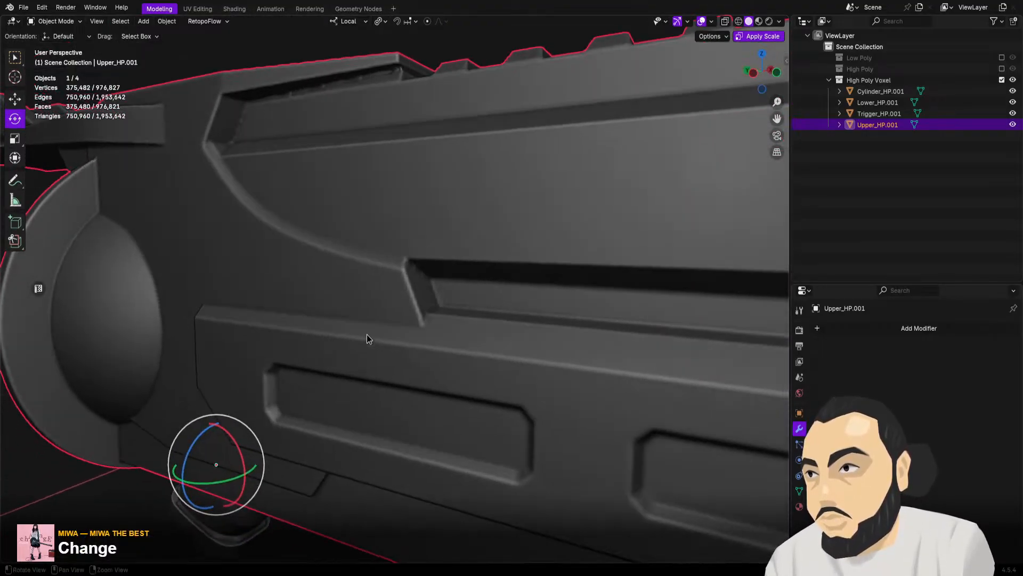
{"action": "middle_click_drag", "start_coordinate": [300, 93], "coordinate": [383, 115]}
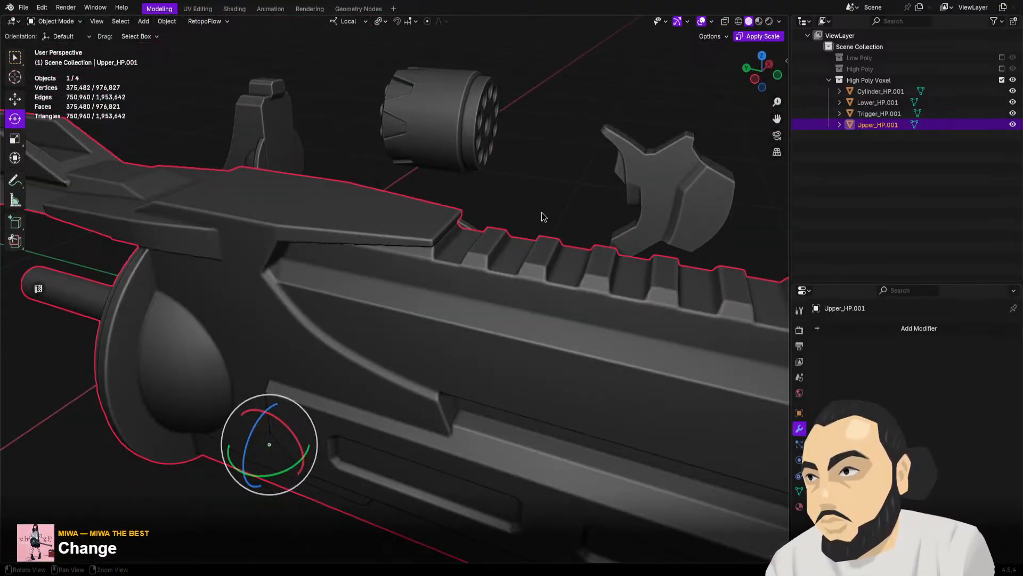
{"action": "middle_click_drag", "start_coordinate": [541, 212], "coordinate": [626, 248]}
{"action": "scroll", "coordinate": [407, 185], "scroll_direction": "up", "scroll_amount": 3}
{"action": "middle_click_drag", "start_coordinate": [414, 168], "coordinate": [325, 148]}
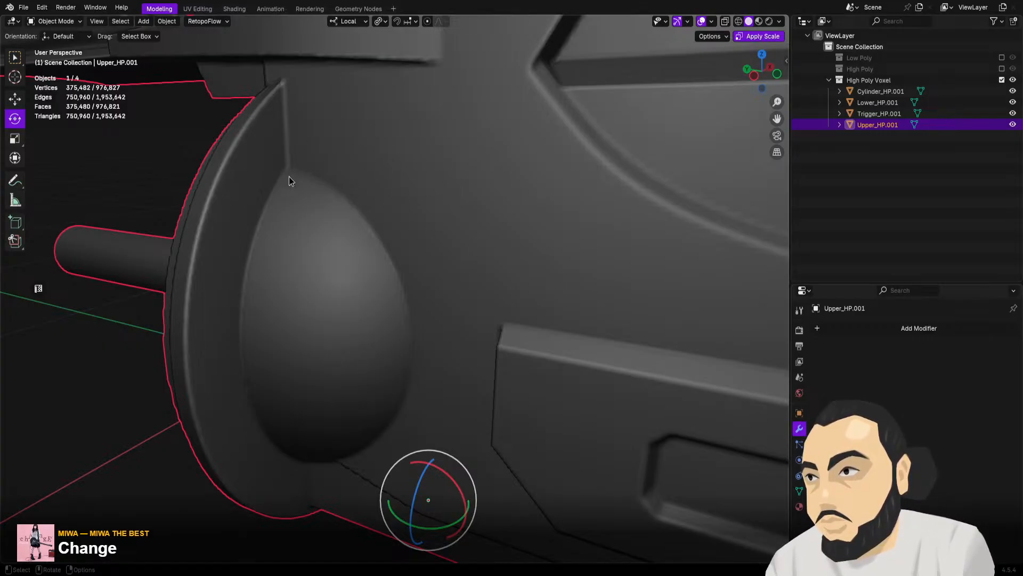
Inspect the soft edges around the rounded cylinder shield of Upper_HP.001 and the back face carrying the ejector rod
{"action": "scroll", "coordinate": [299, 174], "scroll_direction": "up", "scroll_amount": 2}
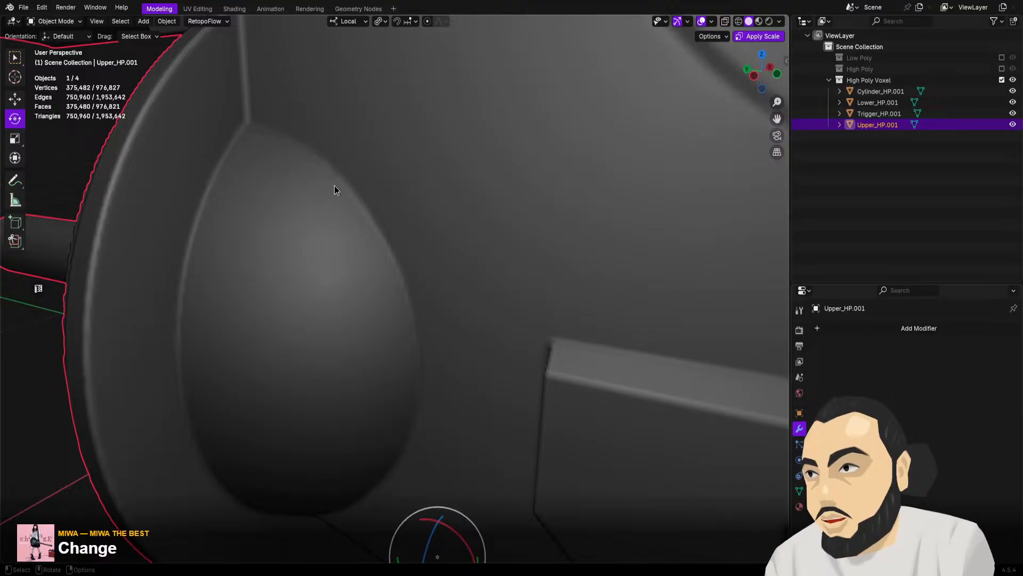
{"action": "scroll", "coordinate": [414, 318], "scroll_direction": "down", "scroll_amount": 4}
{"action": "scroll", "coordinate": [414, 317], "scroll_direction": "up", "scroll_amount": 1}
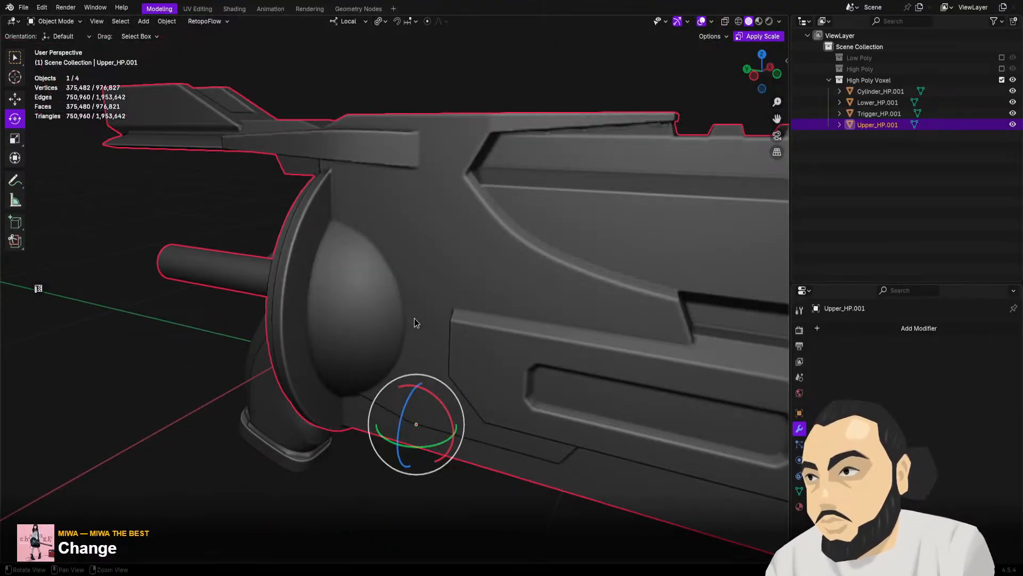
{"action": "middle_click_drag", "start_coordinate": [414, 317], "coordinate": [444, 320]}
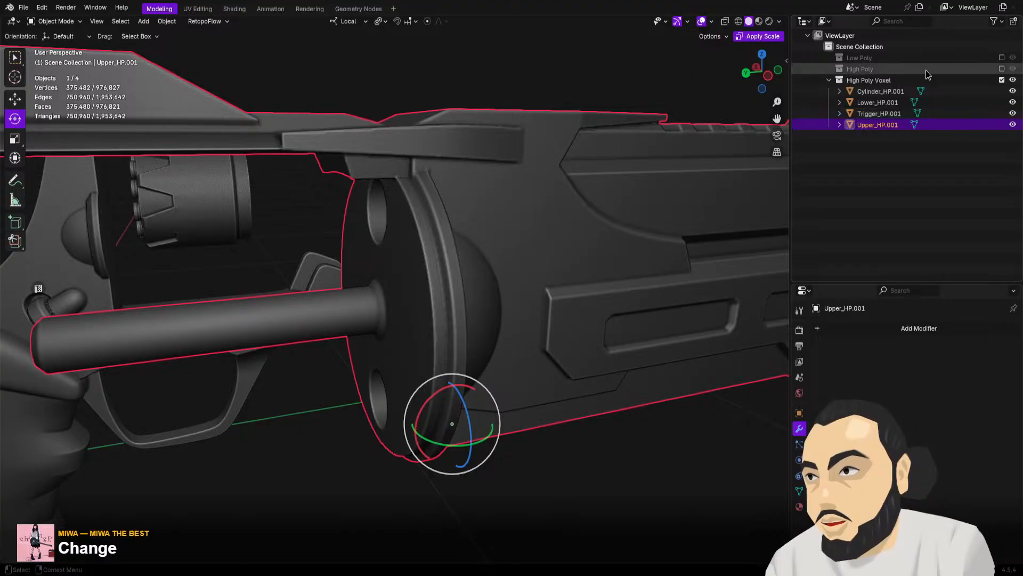
Check the voxel Remesh settings in the mesh data of Upper_HP.001, and deselect it and collapse the High Poly Voxel collection
{"action": "left_click", "coordinate": [799, 490]}
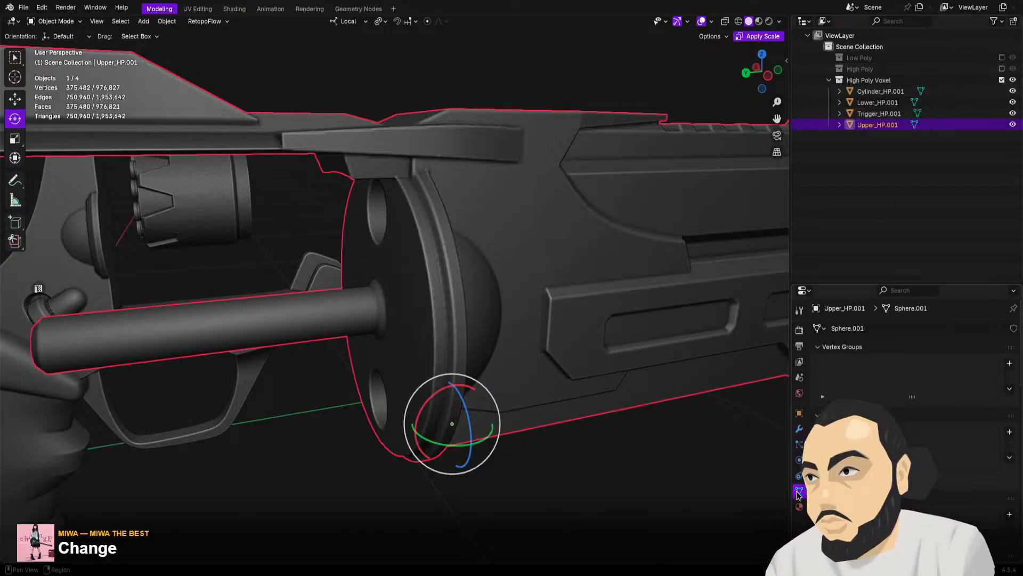
{"action": "scroll", "coordinate": [905, 383], "scroll_direction": "down", "scroll_amount": 9}
{"action": "scroll", "coordinate": [904, 377], "scroll_direction": "down", "scroll_amount": 8}
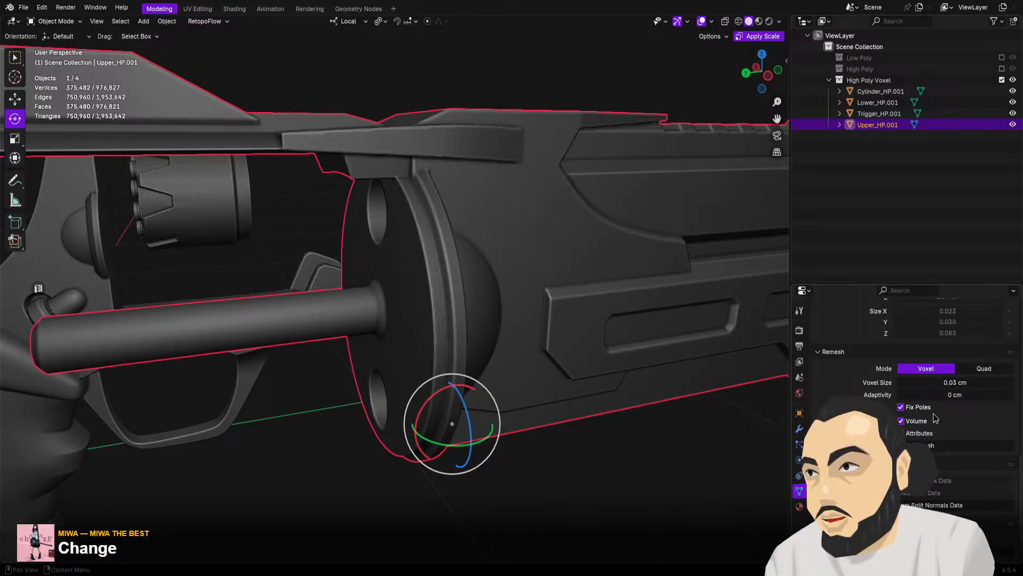
{"action": "left_click", "coordinate": [969, 215]}
{"action": "left_click", "coordinate": [829, 79]}
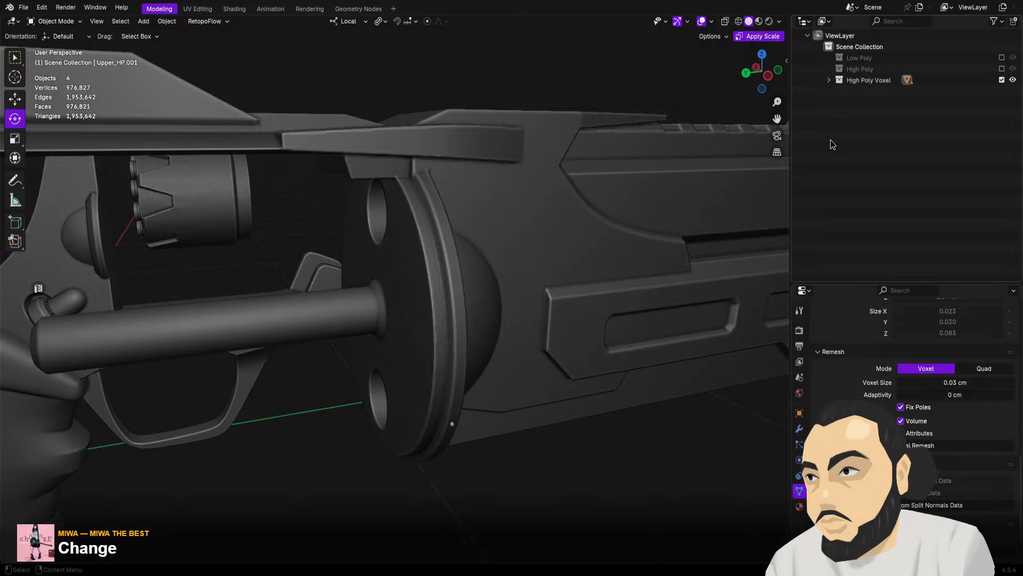
Examine the voxel-remeshed grip, frame and trigger guard from several angles
{"action": "scroll", "coordinate": [478, 194], "scroll_direction": "down", "scroll_amount": 3}
{"action": "middle_click_drag", "start_coordinate": [434, 207], "coordinate": [567, 136]}
{"action": "middle_click_drag", "start_coordinate": [468, 198], "coordinate": [115, 298]}
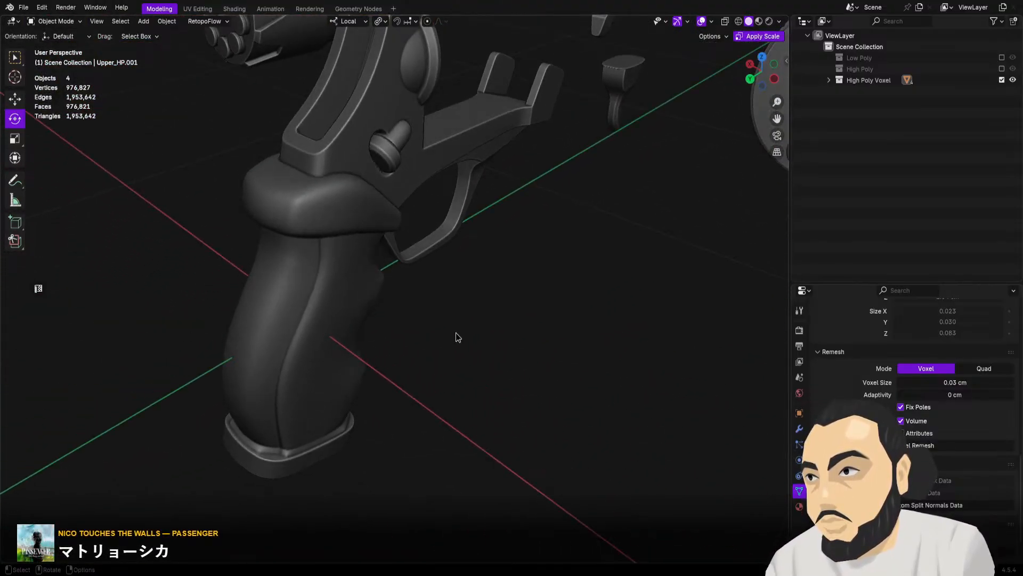
{"action": "scroll", "coordinate": [455, 332], "scroll_direction": "down", "scroll_amount": 7}
{"action": "middle_click_drag", "start_coordinate": [456, 333], "coordinate": [475, 352], "text": "alt"}
{"action": "scroll", "coordinate": [460, 406], "scroll_direction": "up", "scroll_amount": 4}
Turn off the High Poly Voxel collection, enable Low Poly in its place, and save the file
{"action": "left_click", "coordinate": [1002, 80]}
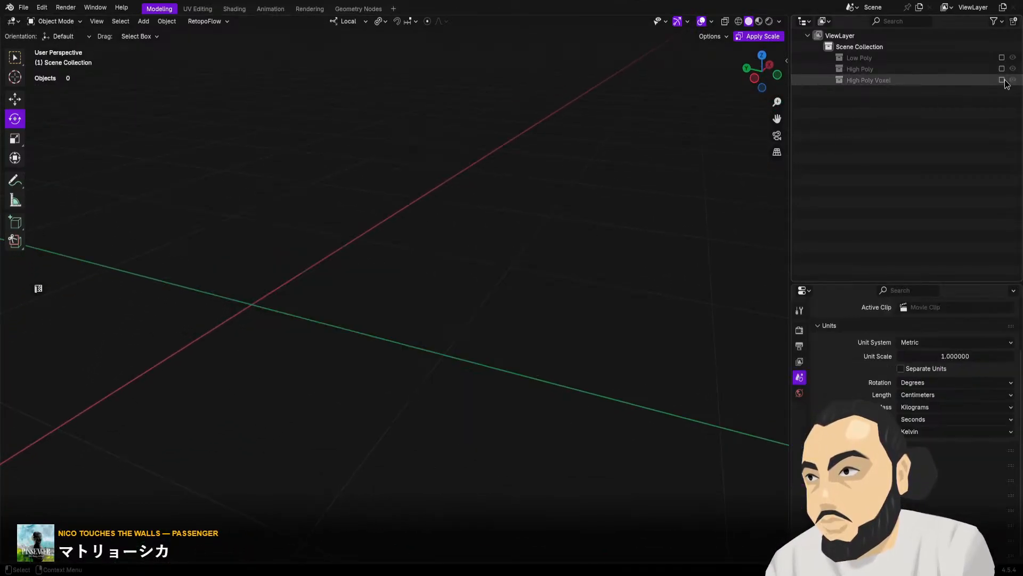
{"action": "left_click", "coordinate": [1002, 58]}
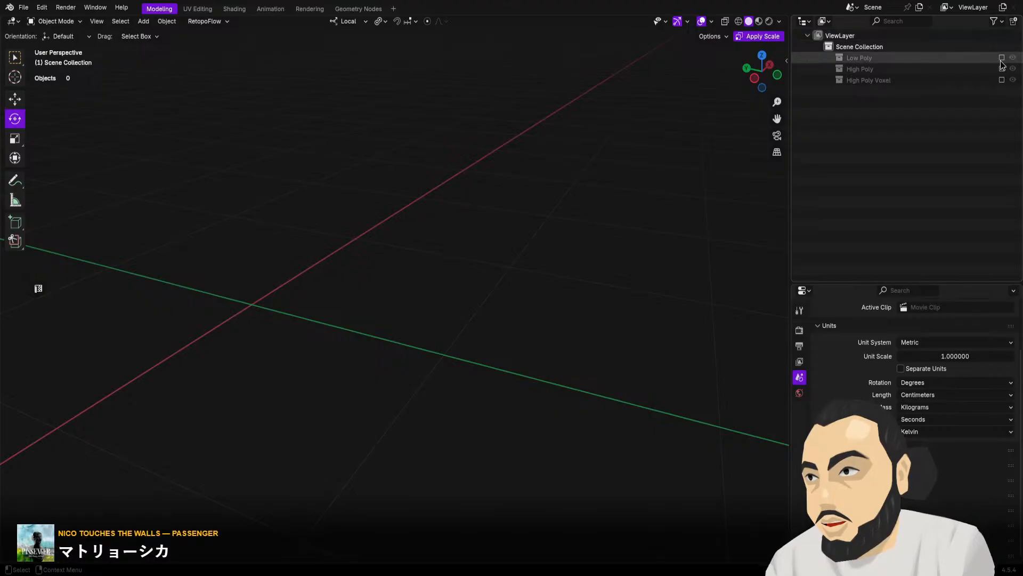
{"action": "key", "text": "ctrl+s"}
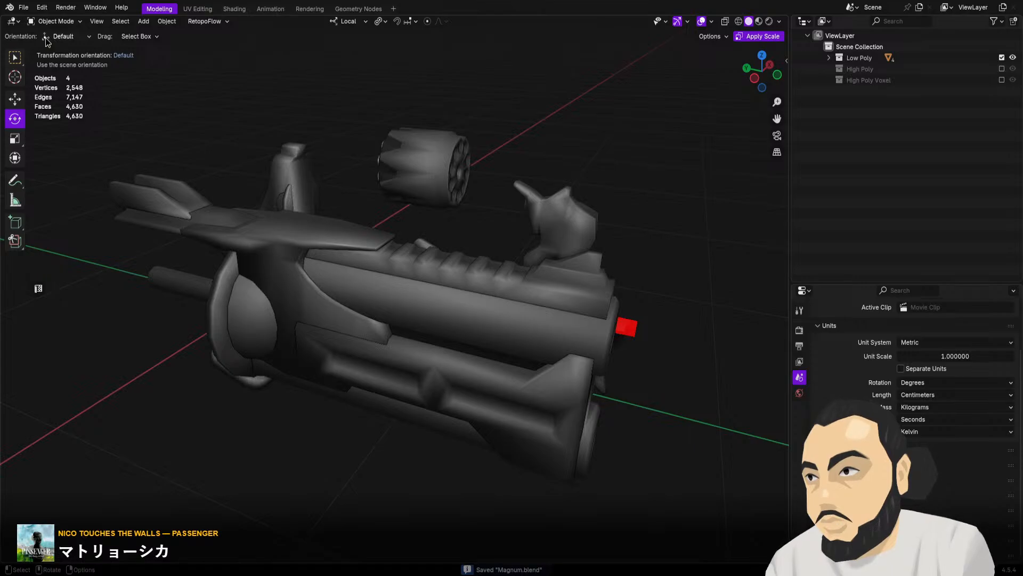
Open Magnum_Final.blend from the recently used files
{"action": "left_click", "coordinate": [23, 8]}
{"action": "mouse_move", "coordinate": [65, 182]}
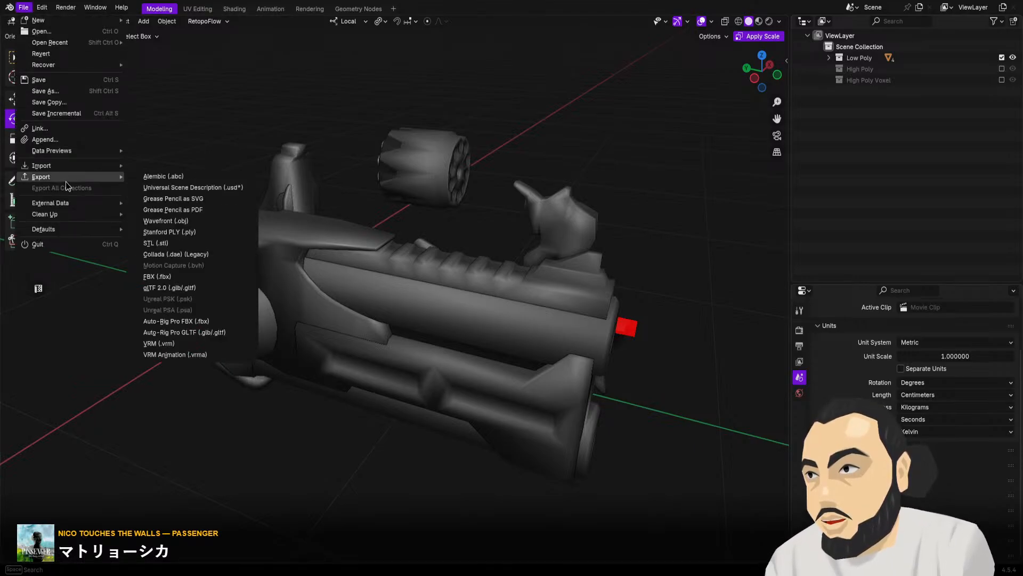
{"action": "mouse_move", "coordinate": [101, 43]}
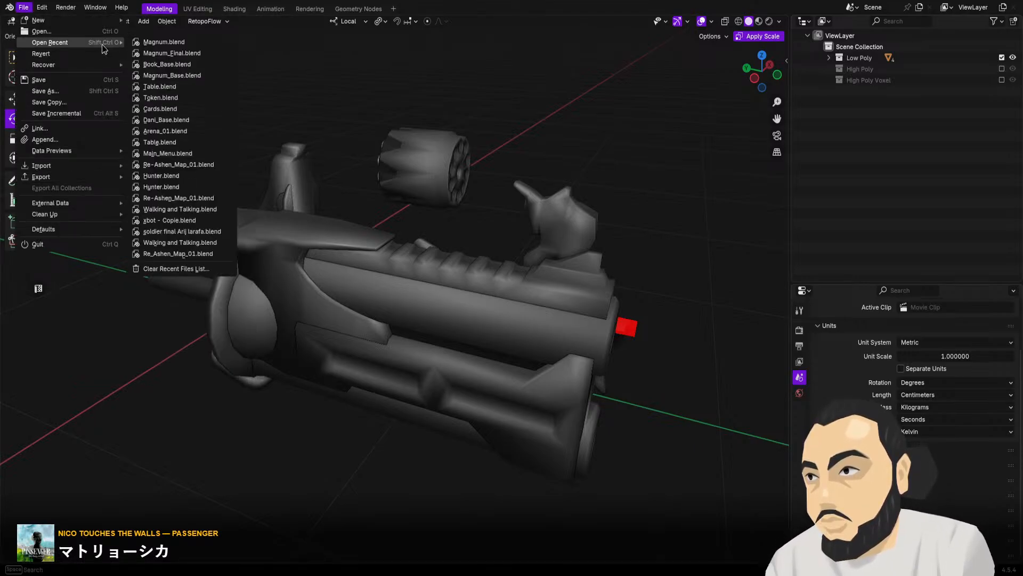
{"action": "left_click", "coordinate": [194, 54]}
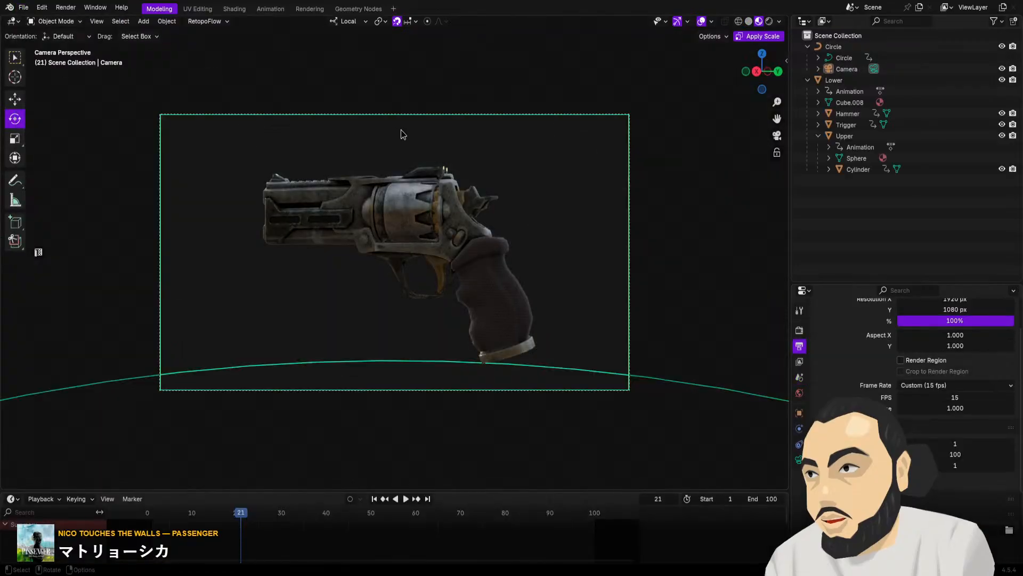
Inspect the textured revolver from the side, front and rear, looking closely at its barrel recesses, muzzles, sights and grip
{"action": "middle_click_drag", "start_coordinate": [563, 233], "coordinate": [463, 334]}
{"action": "scroll", "coordinate": [501, 261], "scroll_direction": "up", "scroll_amount": 5}
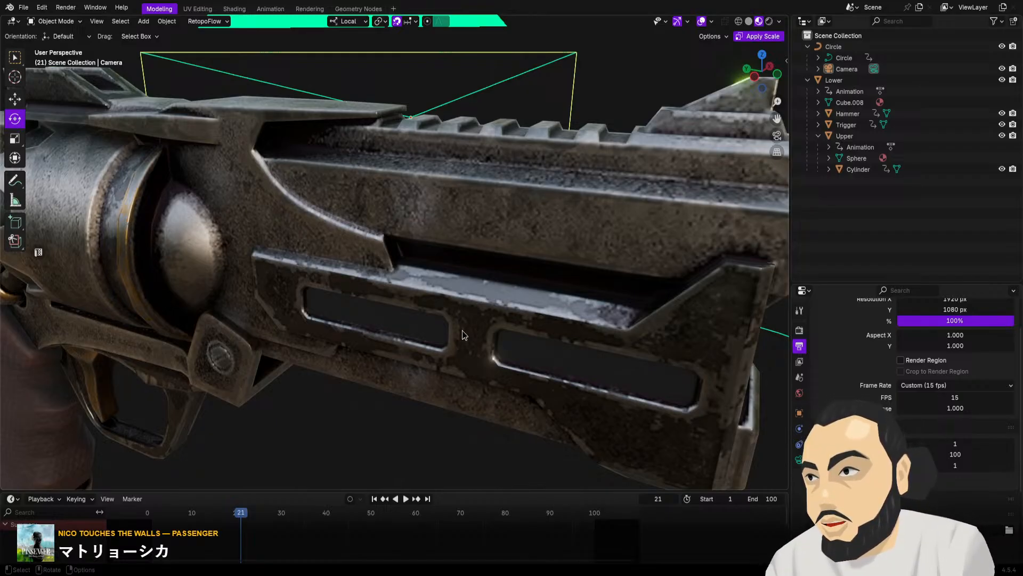
{"action": "scroll", "coordinate": [462, 334], "scroll_direction": "down", "scroll_amount": 2}
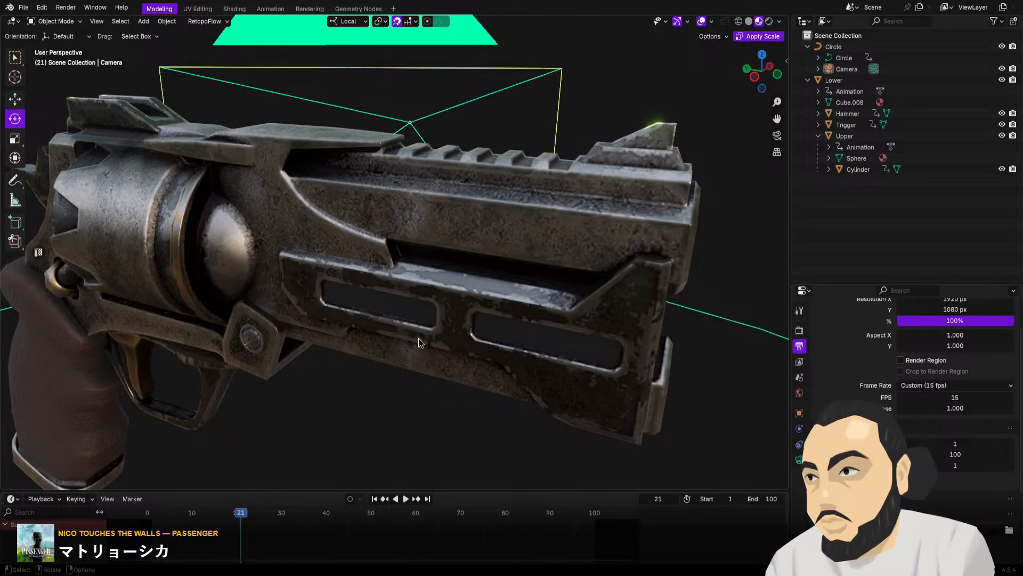
{"action": "middle_click_drag", "start_coordinate": [443, 306], "coordinate": [364, 310]}
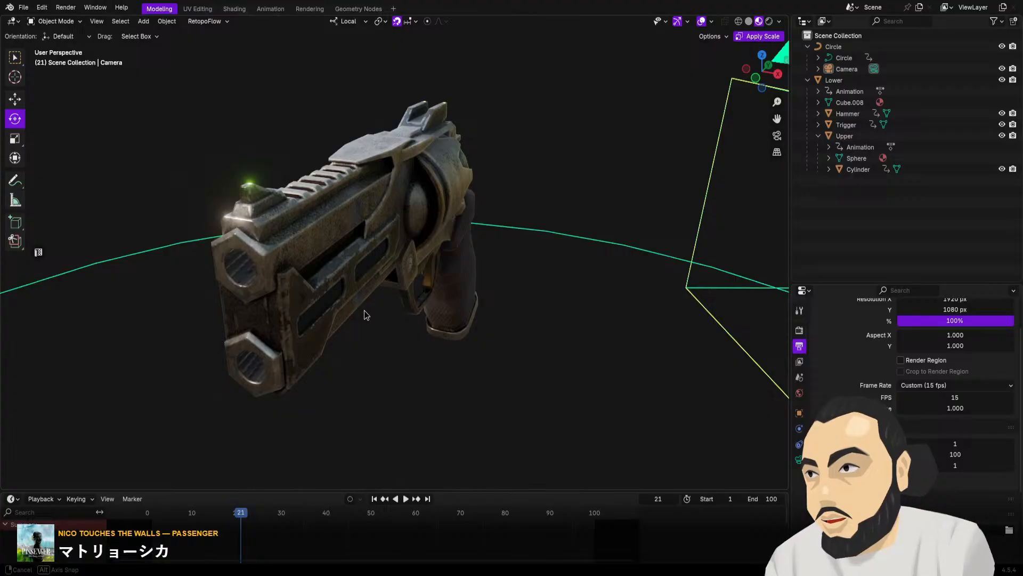
{"action": "middle_click_drag", "start_coordinate": [364, 311], "coordinate": [514, 307]}
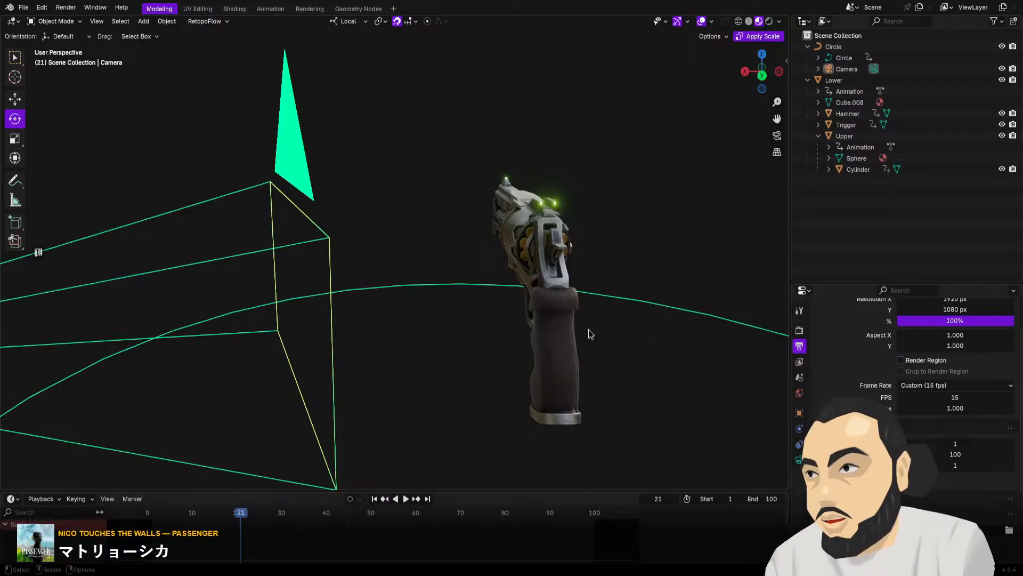
{"action": "middle_click_drag", "start_coordinate": [631, 311], "coordinate": [447, 357]}
{"action": "scroll", "coordinate": [589, 340], "scroll_direction": "up", "scroll_amount": 5}
{"action": "middle_click_drag", "start_coordinate": [437, 226], "coordinate": [363, 214]}
{"action": "scroll", "coordinate": [442, 230], "scroll_direction": "up", "scroll_amount": 5}
{"action": "scroll", "coordinate": [361, 318], "scroll_direction": "down", "scroll_amount": 2}
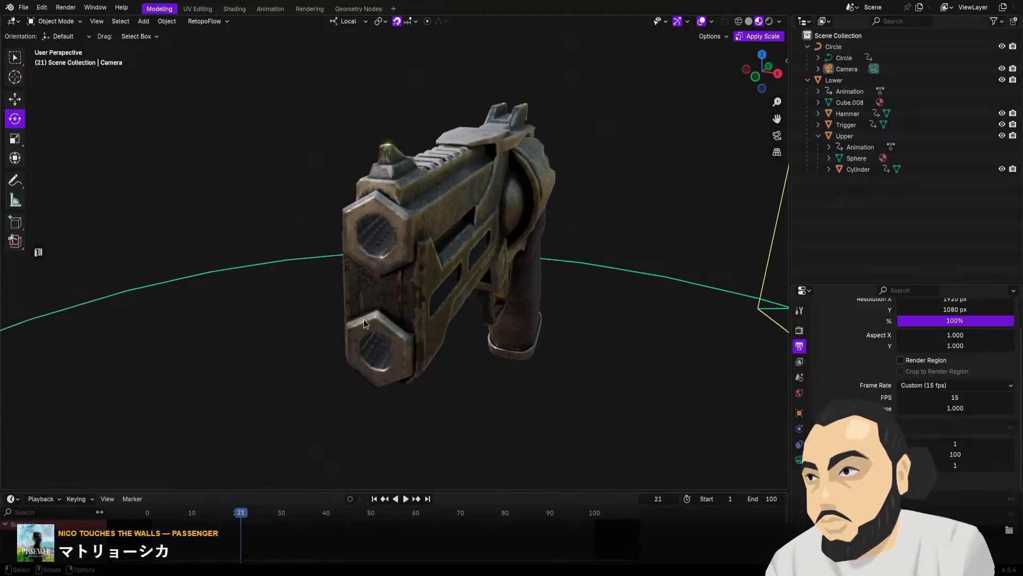
{"action": "middle_click_drag", "start_coordinate": [360, 318], "coordinate": [519, 318]}
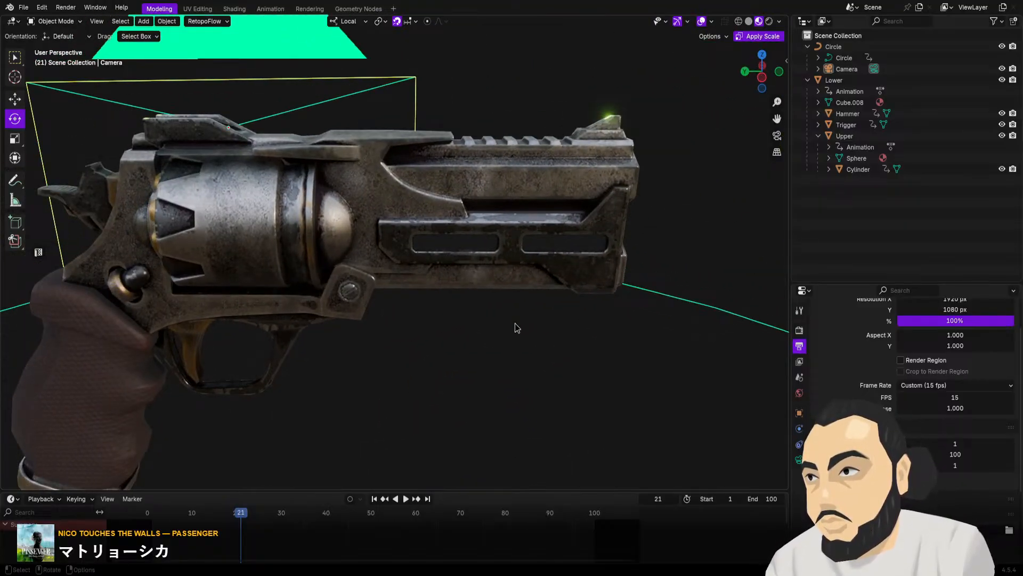
Play the revolver animation through the camera and stop it at frame 53, where the gun is broken open
{"action": "scroll", "coordinate": [517, 320], "scroll_direction": "down", "scroll_amount": 3}
{"action": "key", "text": "KP_0"}
{"action": "key", "text": "space"}
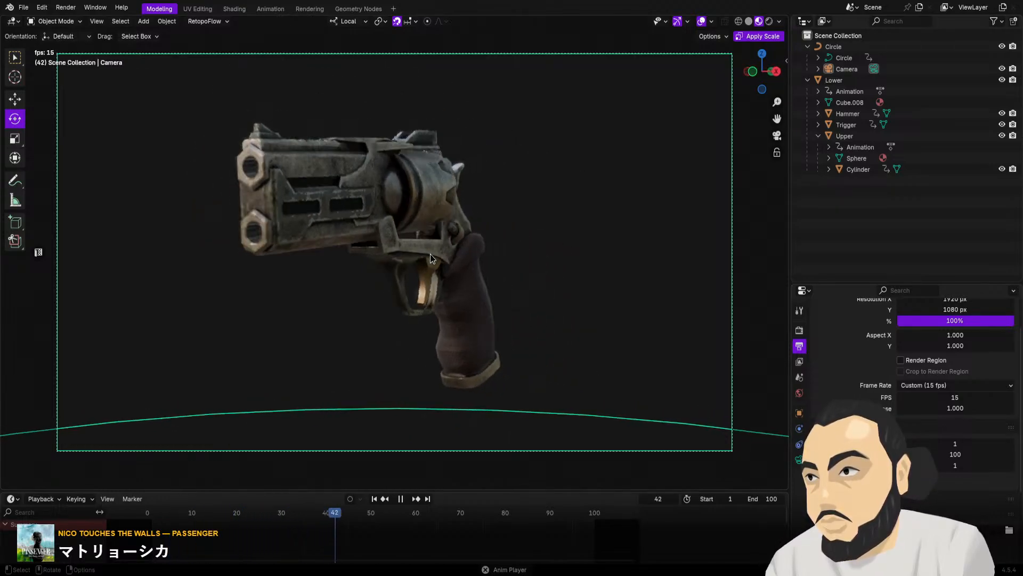
{"action": "key", "text": "space"}
{"action": "scroll", "coordinate": [401, 227], "scroll_direction": "down", "scroll_amount": 5, "text": "alt"}
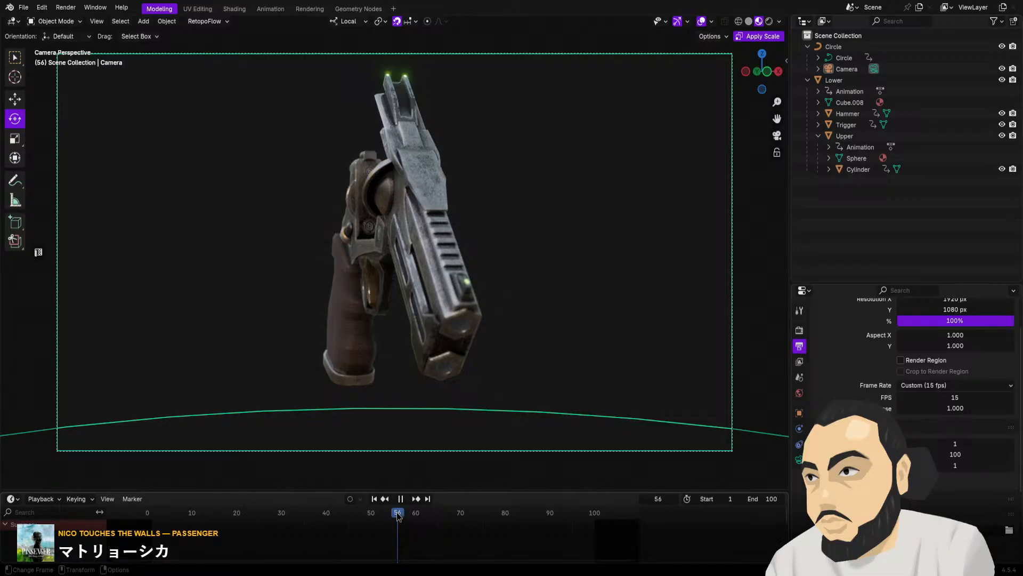
{"action": "scroll", "coordinate": [395, 498], "scroll_direction": "up", "scroll_amount": 3, "text": "alt"}
Examine the opened revolver's detached cylinder with its rounds, the ejector rod, the recoil plate, the hammer and the glowing sights
{"action": "middle_click_drag", "start_coordinate": [455, 324], "coordinate": [463, 368]}
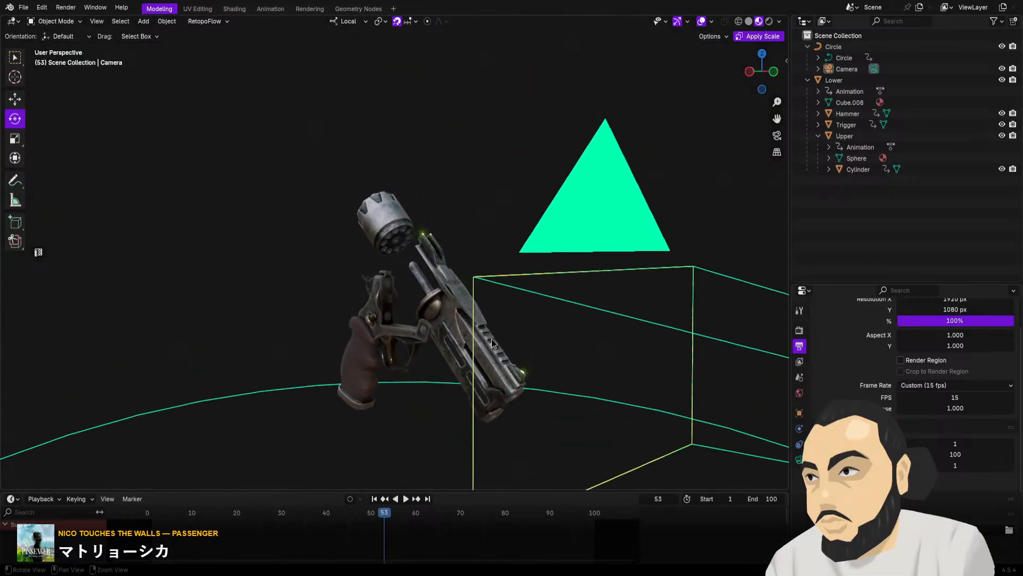
{"action": "right_click_drag", "start_coordinate": [464, 368], "coordinate": [425, 270], "text": "alt"}
{"action": "left_click_drag", "start_coordinate": [425, 270], "coordinate": [457, 244], "text": "alt"}
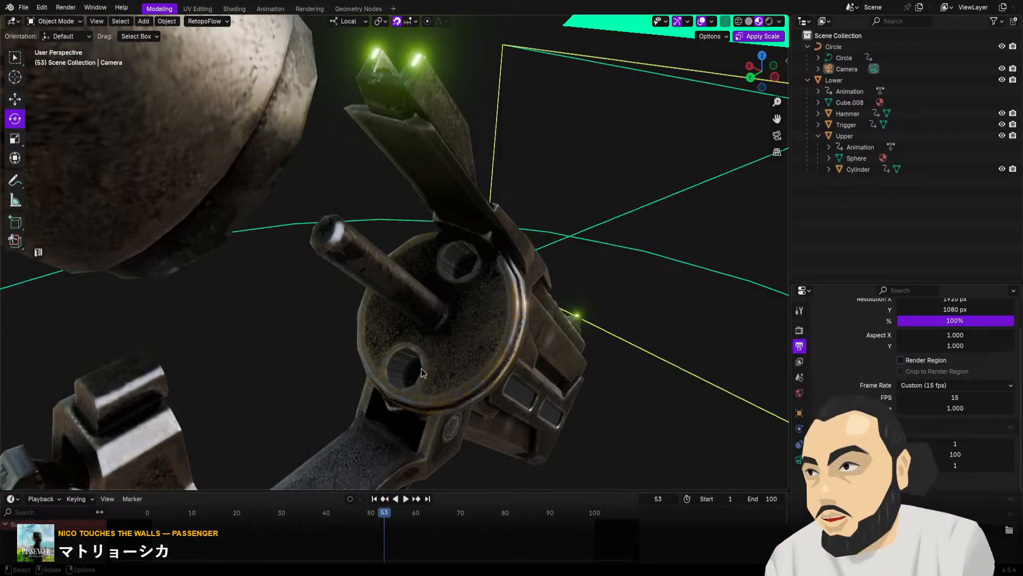
{"action": "middle_click_drag", "start_coordinate": [372, 374], "coordinate": [441, 212]}
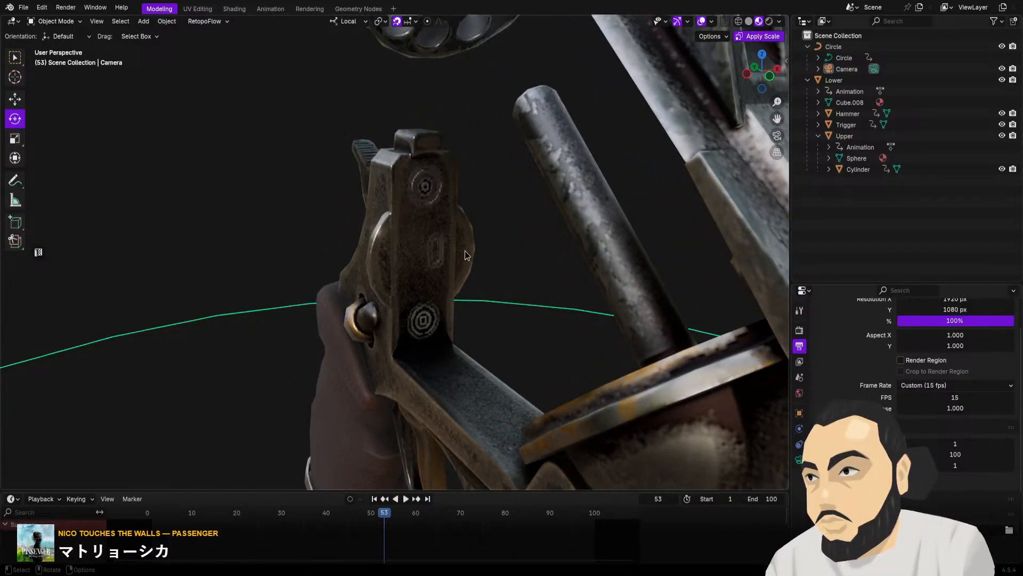
{"action": "middle_click_drag", "start_coordinate": [464, 255], "coordinate": [382, 183]}
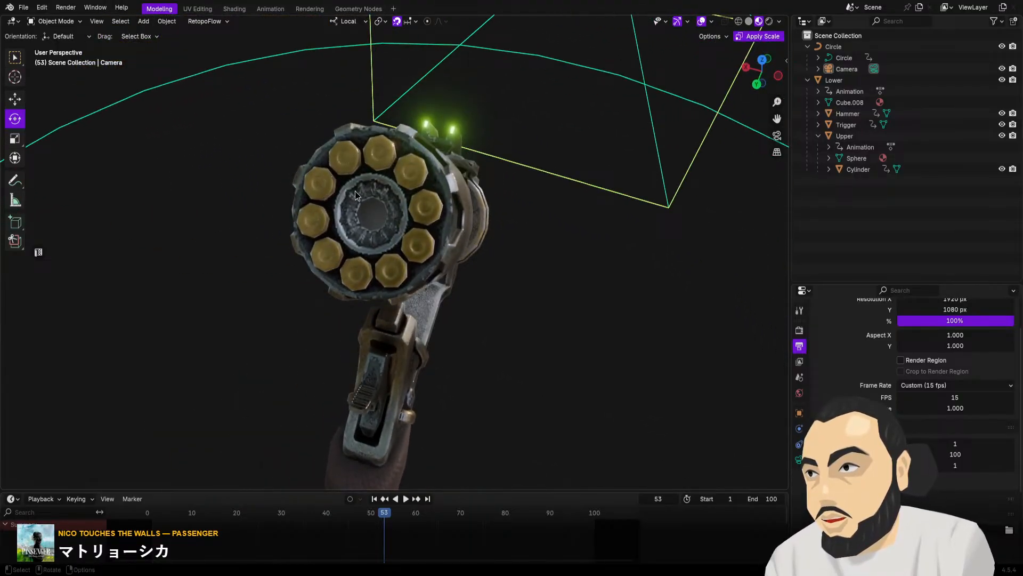
{"action": "middle_click_drag", "start_coordinate": [398, 244], "coordinate": [362, 334]}
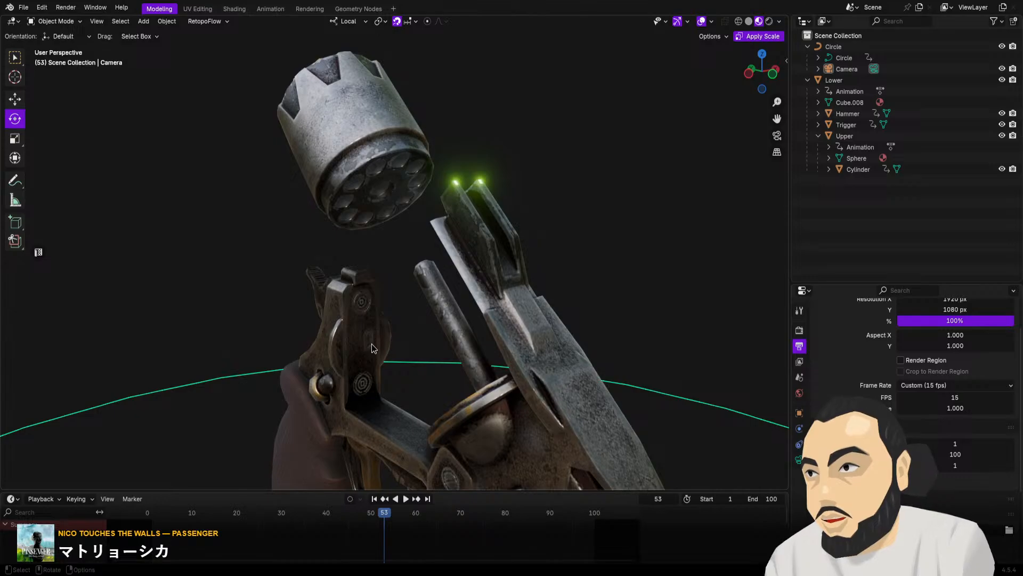
{"action": "middle_click_drag", "start_coordinate": [372, 350], "coordinate": [482, 359]}
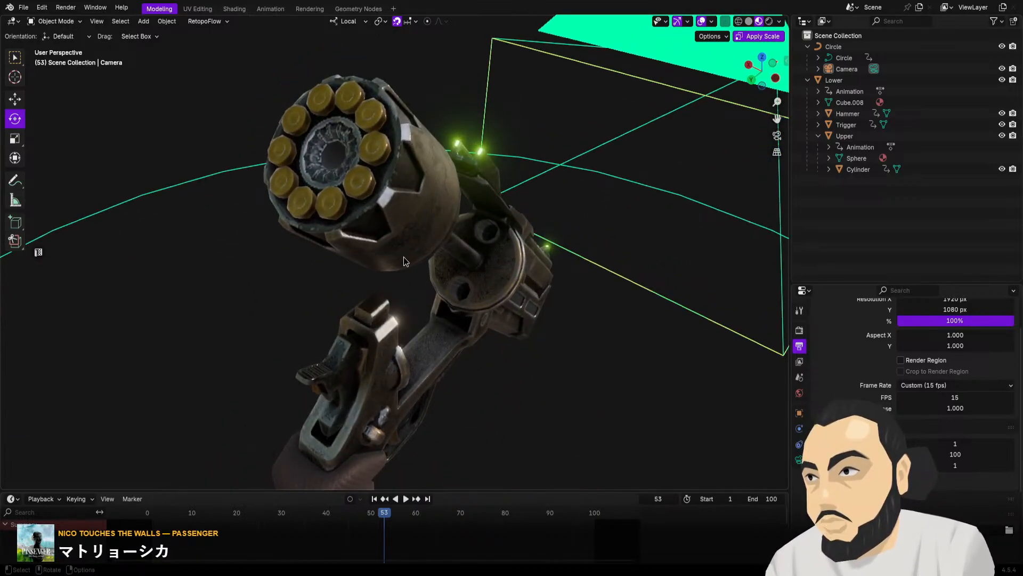
{"action": "middle_click_drag", "start_coordinate": [388, 144], "coordinate": [454, 188]}
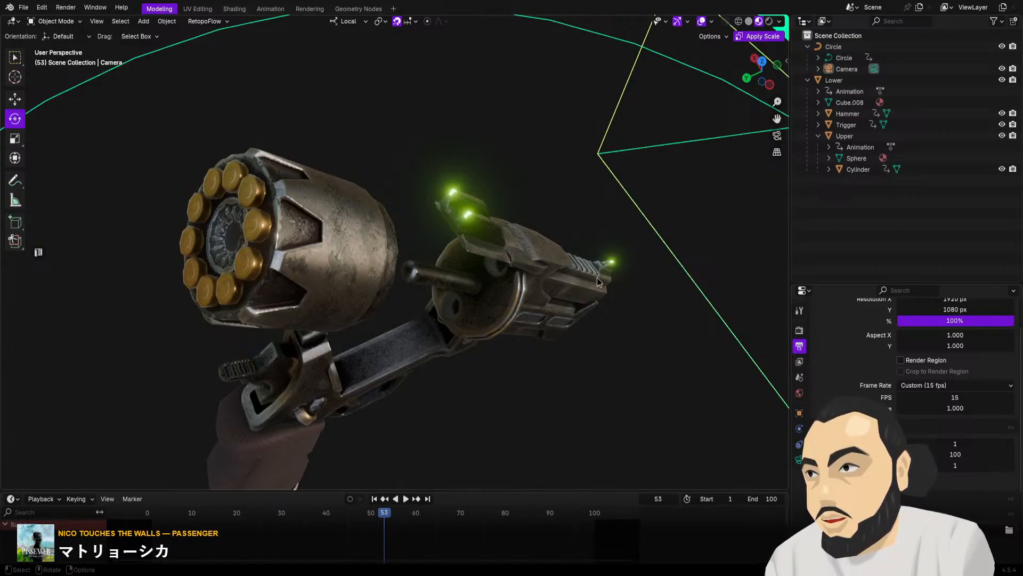
{"action": "middle_click_drag", "start_coordinate": [525, 331], "coordinate": [494, 322]}
{"action": "middle_click_drag", "start_coordinate": [485, 273], "coordinate": [541, 340]}
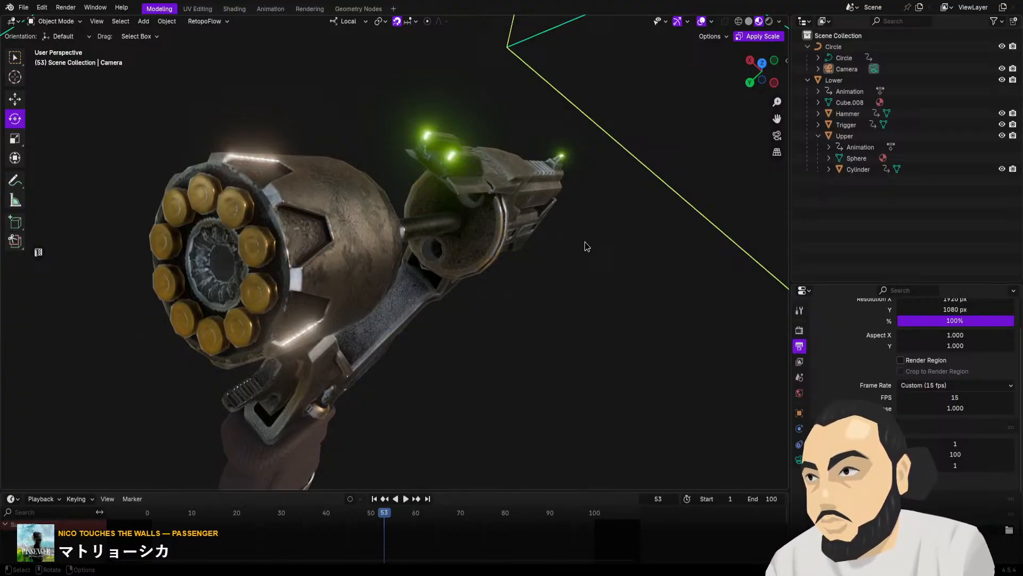
{"action": "middle_click_drag", "start_coordinate": [584, 241], "coordinate": [462, 214]}
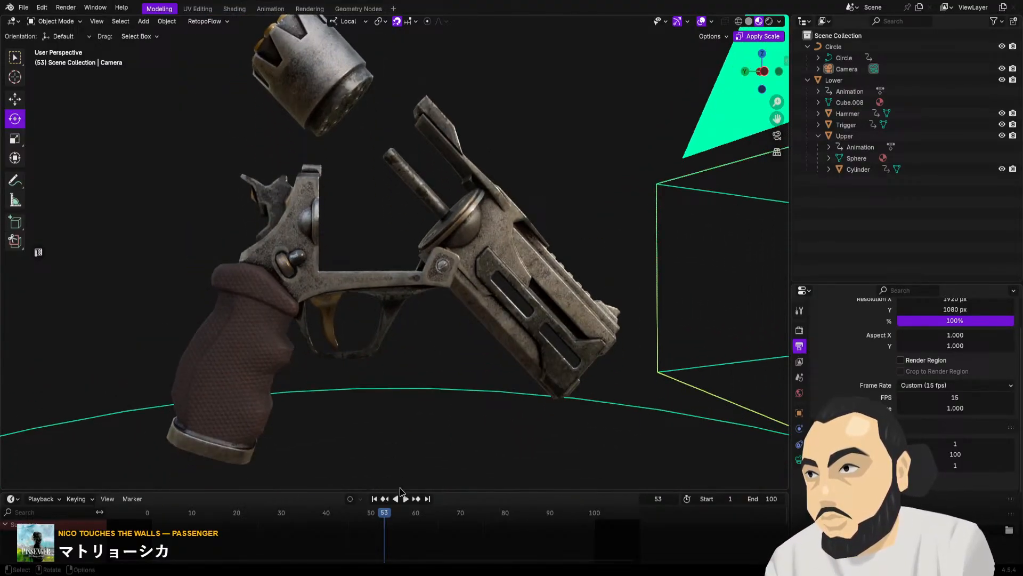
Play the animation in the free perspective view and stop it at frame 81, with the revolver closed
{"action": "left_click", "coordinate": [405, 498]}
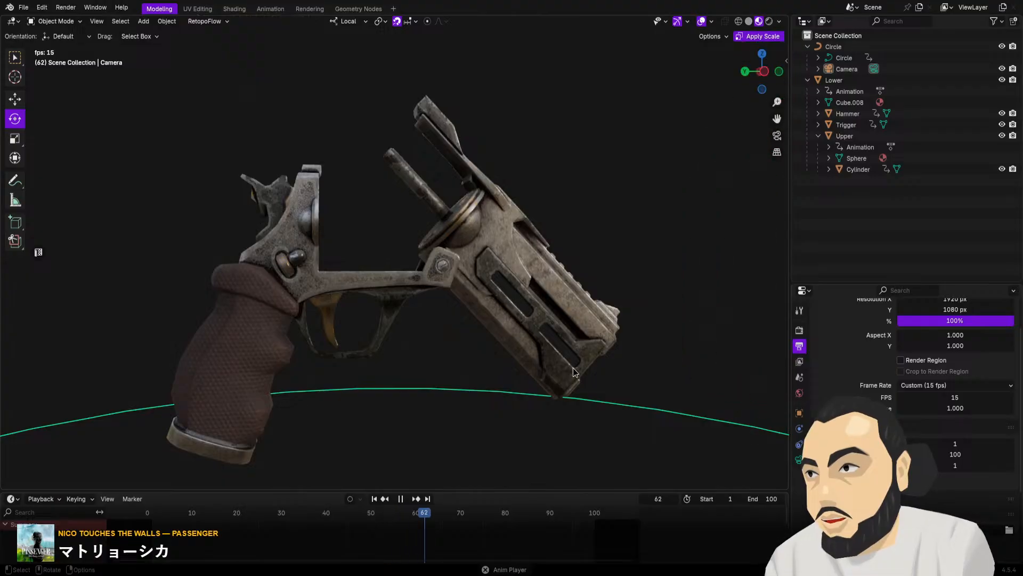
{"action": "key", "text": "space"}
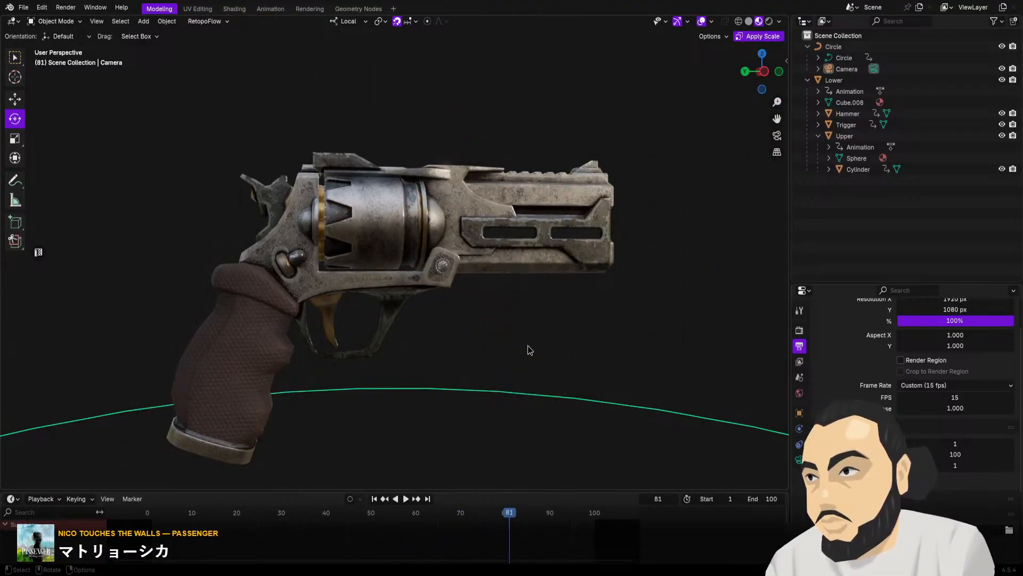
View the closed revolver from the rear and front, and select the Lower object
{"action": "middle_click_drag", "start_coordinate": [528, 345], "coordinate": [496, 369]}
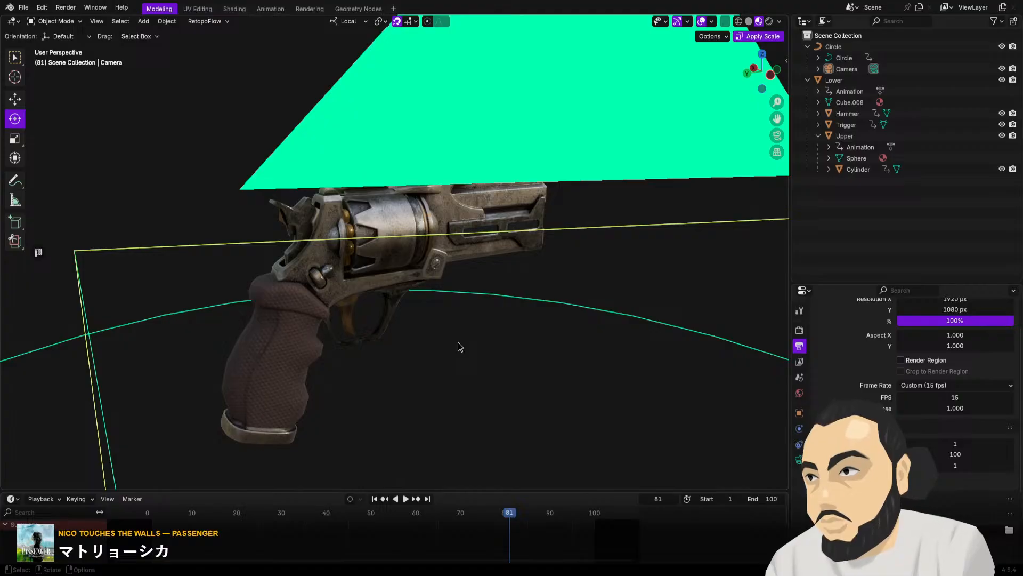
{"action": "middle_click_drag", "start_coordinate": [483, 251], "coordinate": [372, 254]}
{"action": "scroll", "coordinate": [421, 251], "scroll_direction": "down", "scroll_amount": 3}
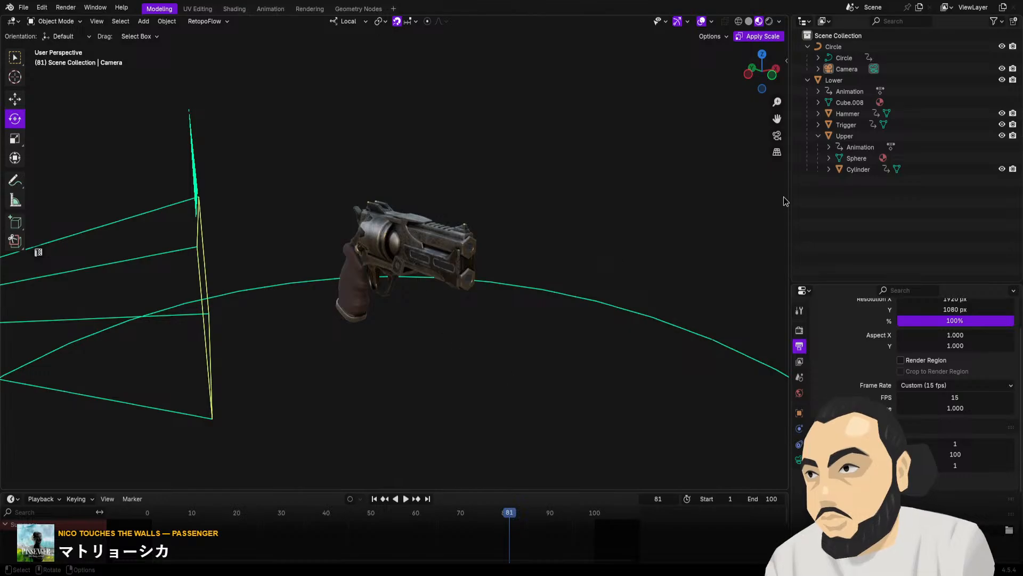
{"action": "left_click", "coordinate": [868, 80]}
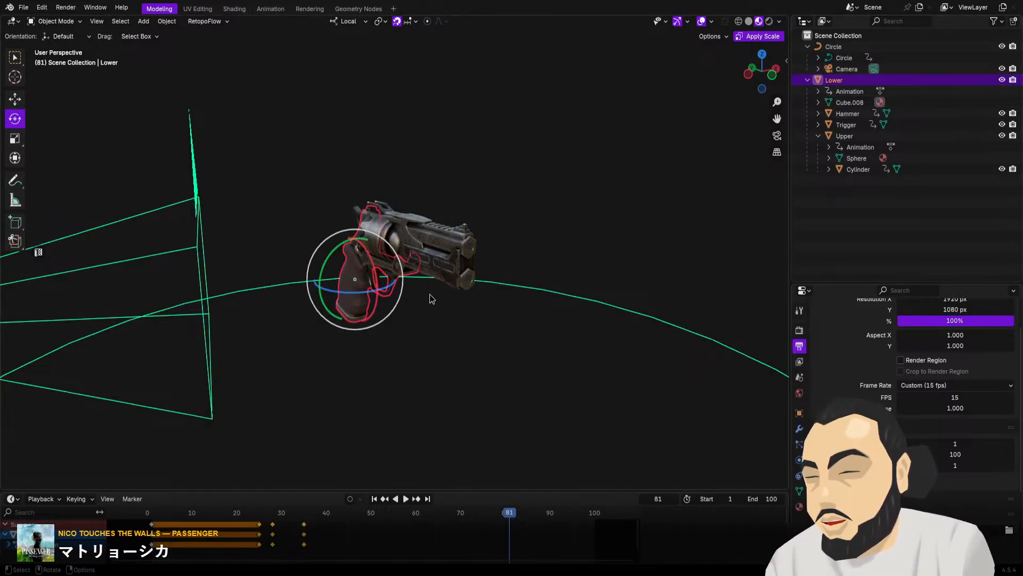
Deselect the Lower object and examine the closed revolver up close from the side and from behind its grip
{"action": "left_click", "coordinate": [535, 203]}
{"action": "middle_click_drag", "start_coordinate": [536, 203], "coordinate": [401, 364]}
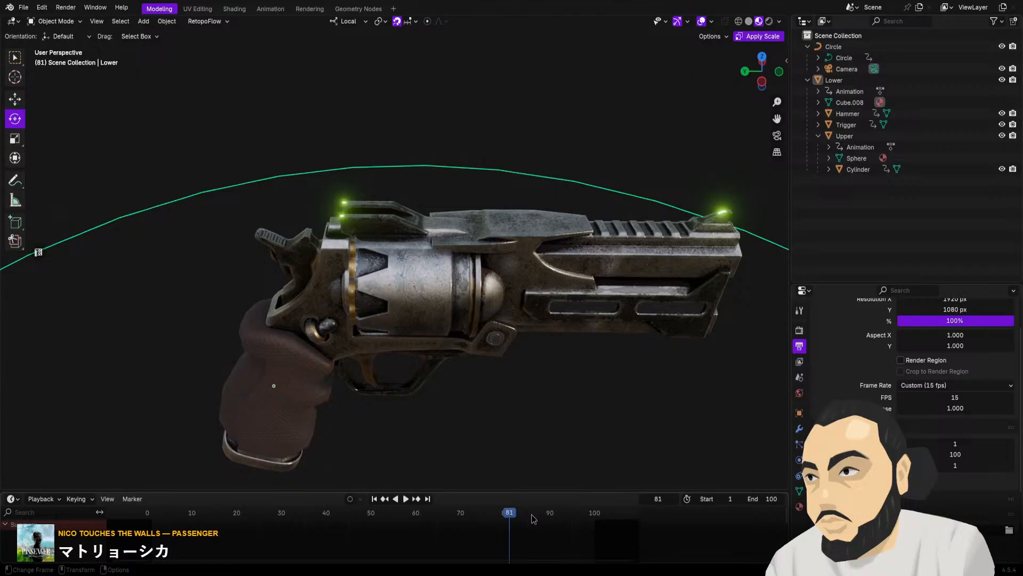
{"action": "middle_click_drag", "start_coordinate": [566, 409], "coordinate": [582, 384]}
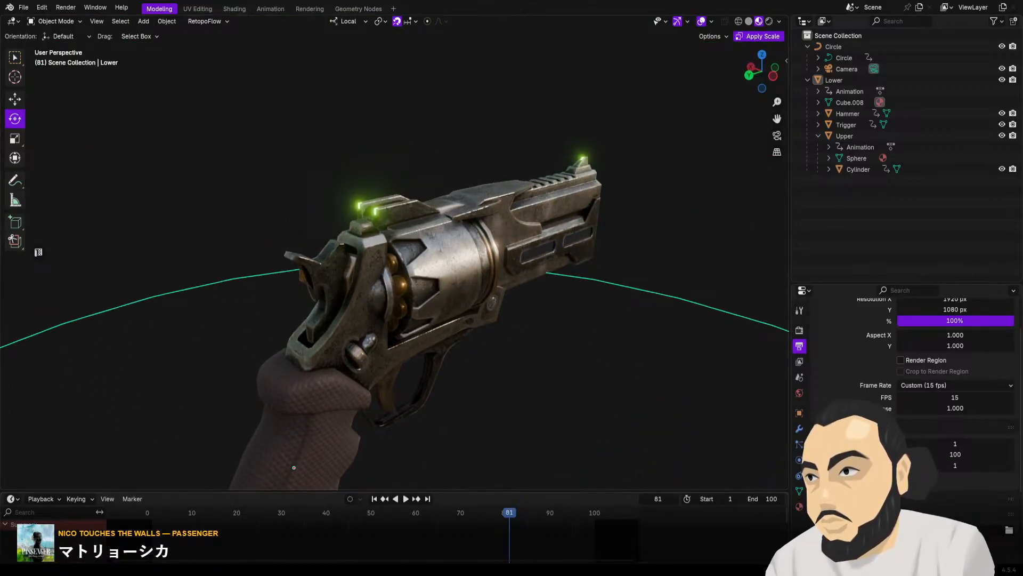
{"action": "middle_click_drag", "start_coordinate": [644, 402], "coordinate": [607, 313], "text": "shift"}
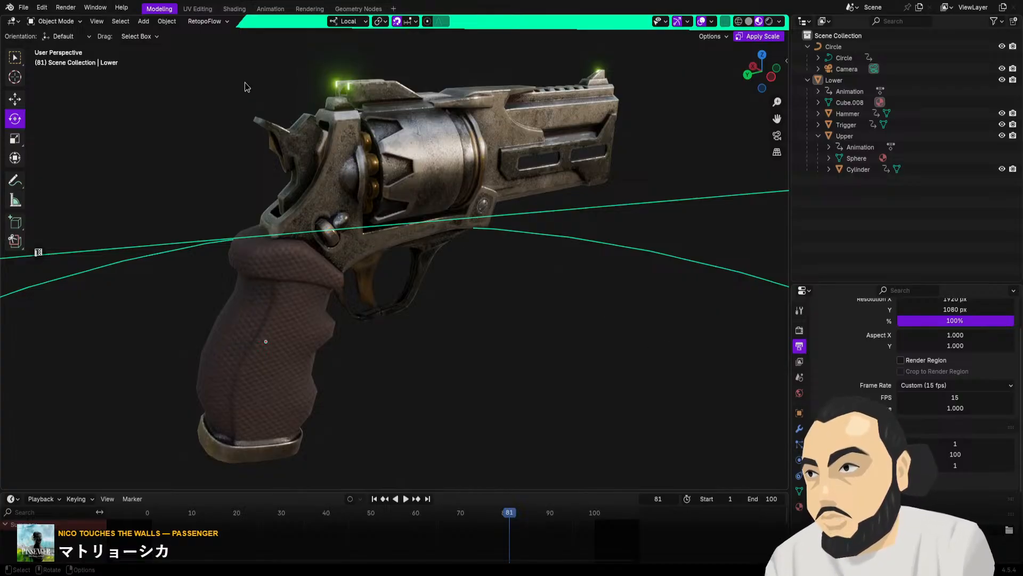
Open the recent file Book_Base.blend and discard the changes to Magnum_Final.blend
{"action": "left_click", "coordinate": [24, 8]}
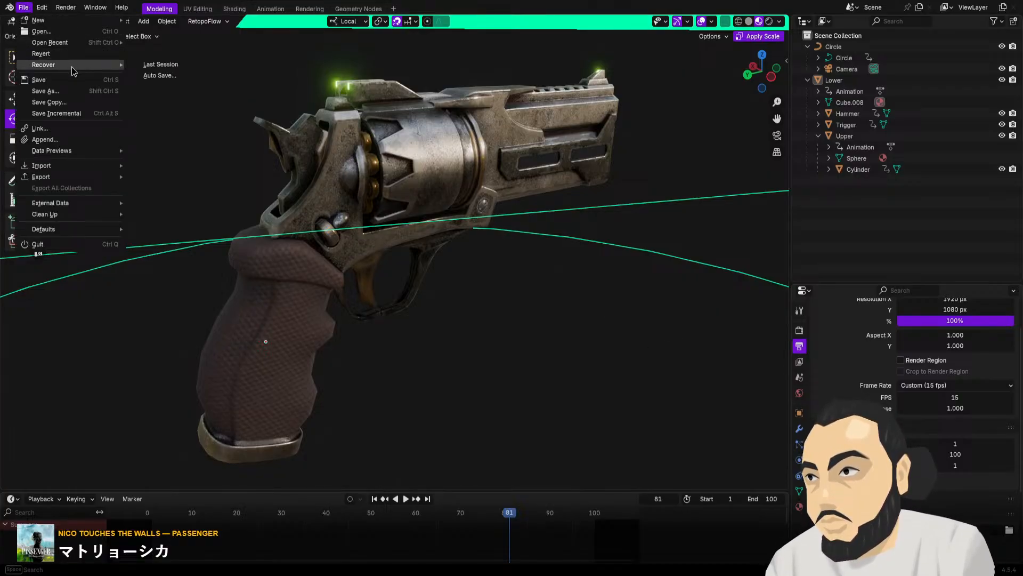
{"action": "mouse_move", "coordinate": [75, 41]}
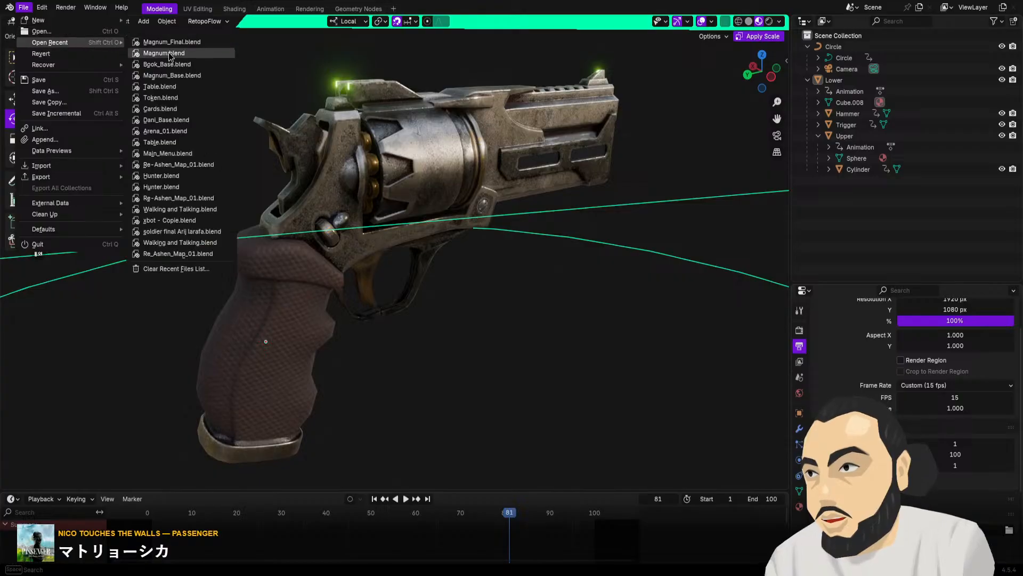
{"action": "left_click", "coordinate": [205, 64]}
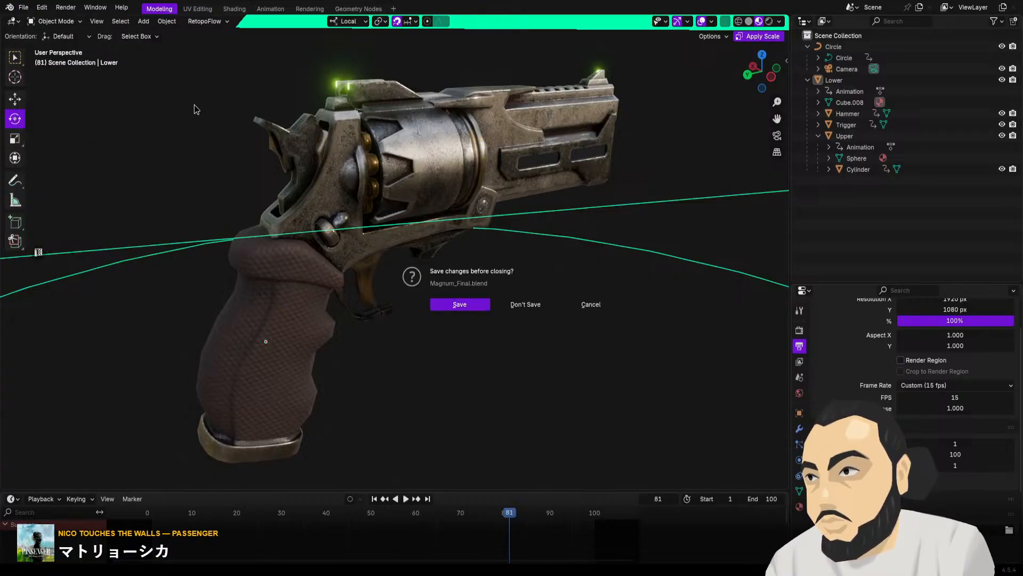
{"action": "left_click", "coordinate": [521, 305]}
Examine the two book reference images, focusing on the Ashen cover with its revolver, glowing logo, gold ornaments and metal corners
{"action": "middle_click_drag", "start_coordinate": [420, 267], "coordinate": [382, 376], "text": "alt"}
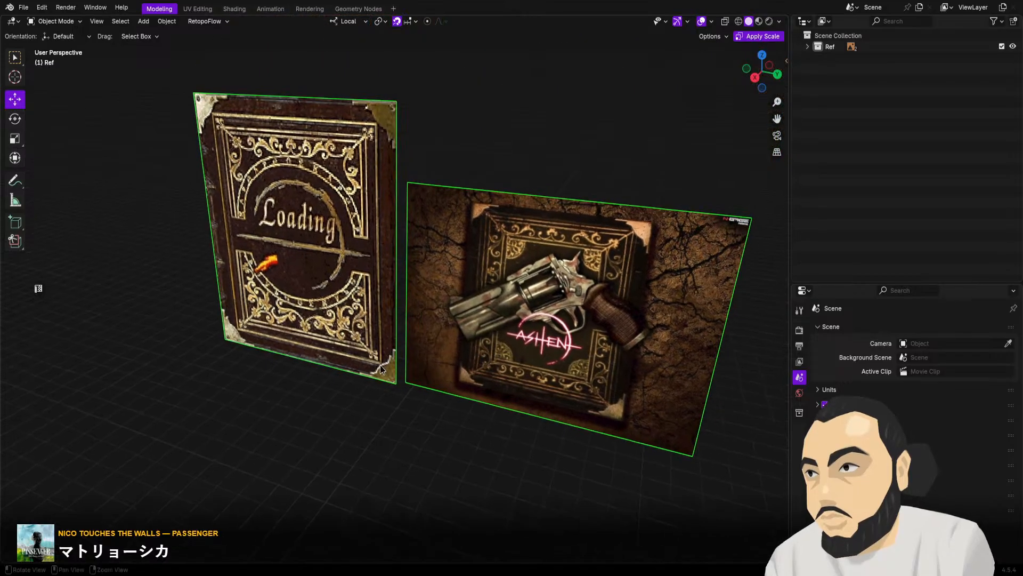
{"action": "left_click_drag", "start_coordinate": [383, 375], "coordinate": [411, 338], "text": "alt"}
{"action": "middle_click_drag", "start_coordinate": [411, 338], "coordinate": [227, 290], "text": "alt"}
{"action": "scroll", "coordinate": [358, 354], "scroll_direction": "up", "scroll_amount": 7}
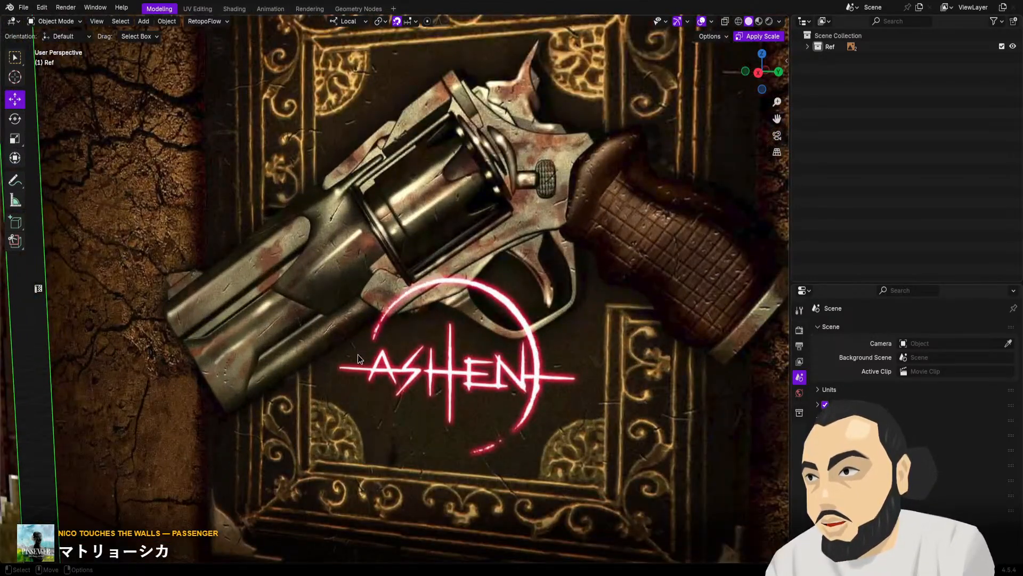
{"action": "scroll", "coordinate": [357, 354], "scroll_direction": "down", "scroll_amount": 2}
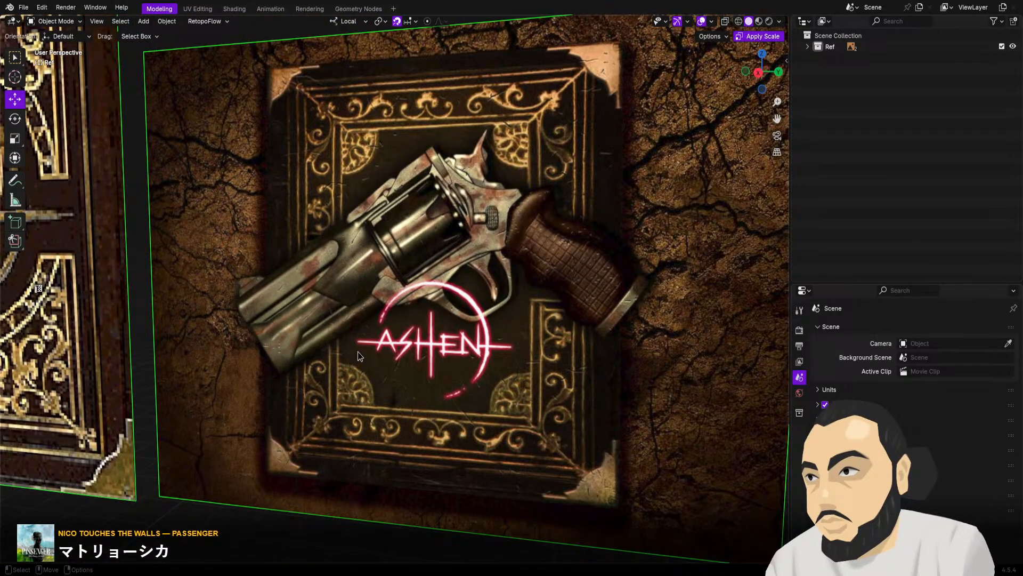
{"action": "middle_click_drag", "start_coordinate": [405, 378], "coordinate": [365, 384], "text": "alt"}
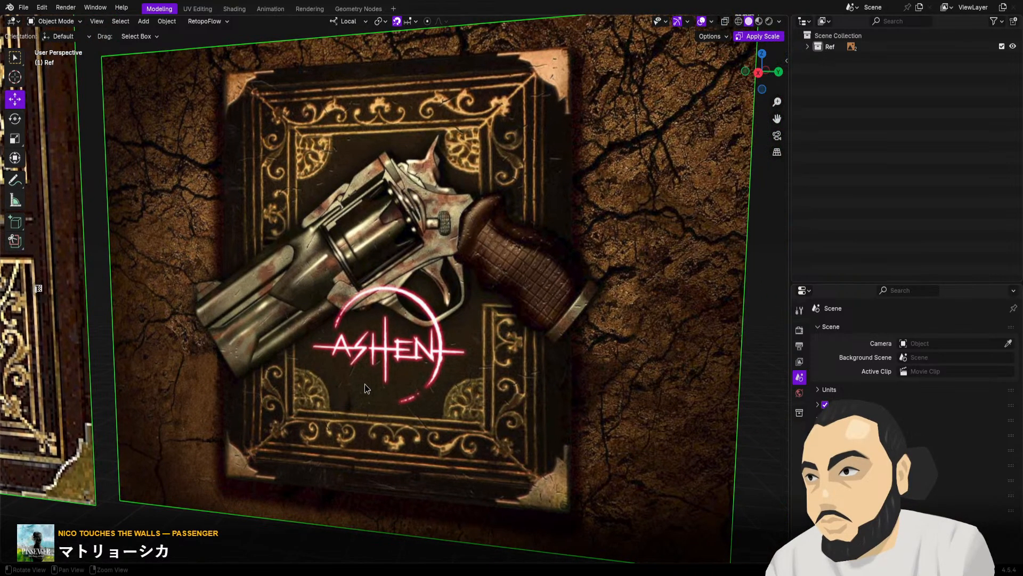
{"action": "left_click_drag", "start_coordinate": [364, 384], "coordinate": [363, 378], "text": "alt"}
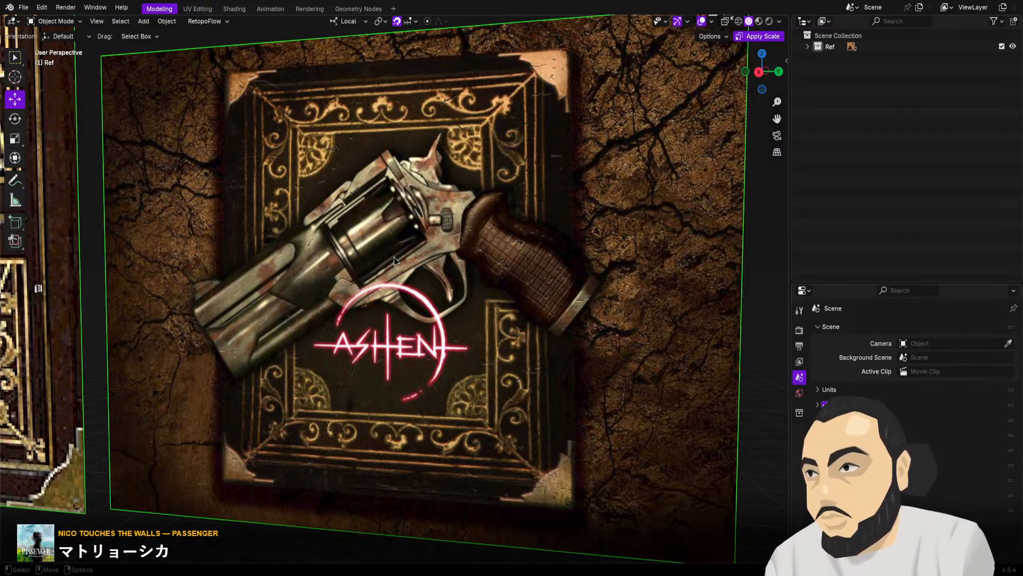
{"action": "scroll", "coordinate": [401, 252], "scroll_direction": "down", "scroll_amount": 2}
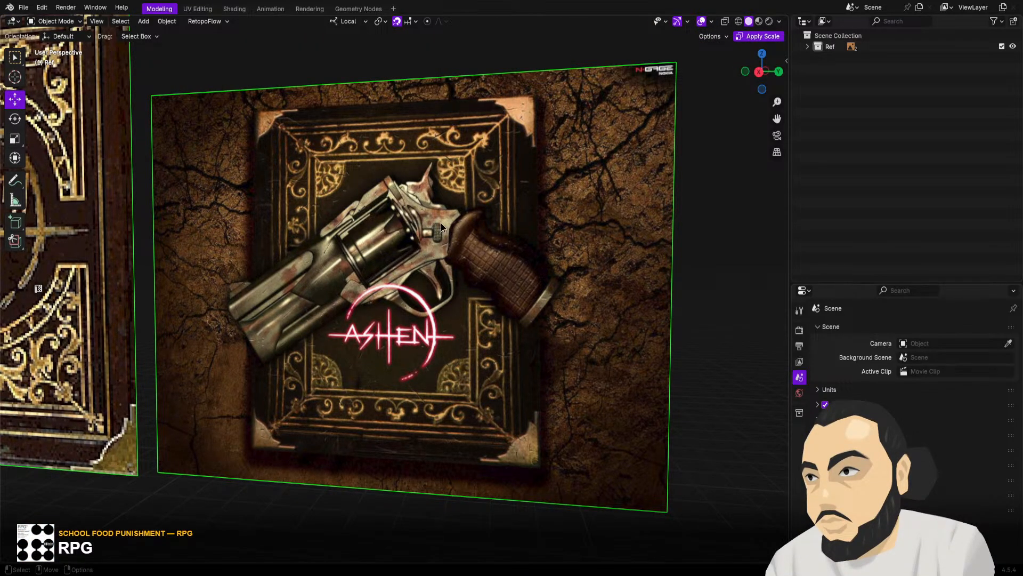
{"action": "middle_click_drag", "start_coordinate": [322, 241], "coordinate": [398, 257], "text": "shift"}
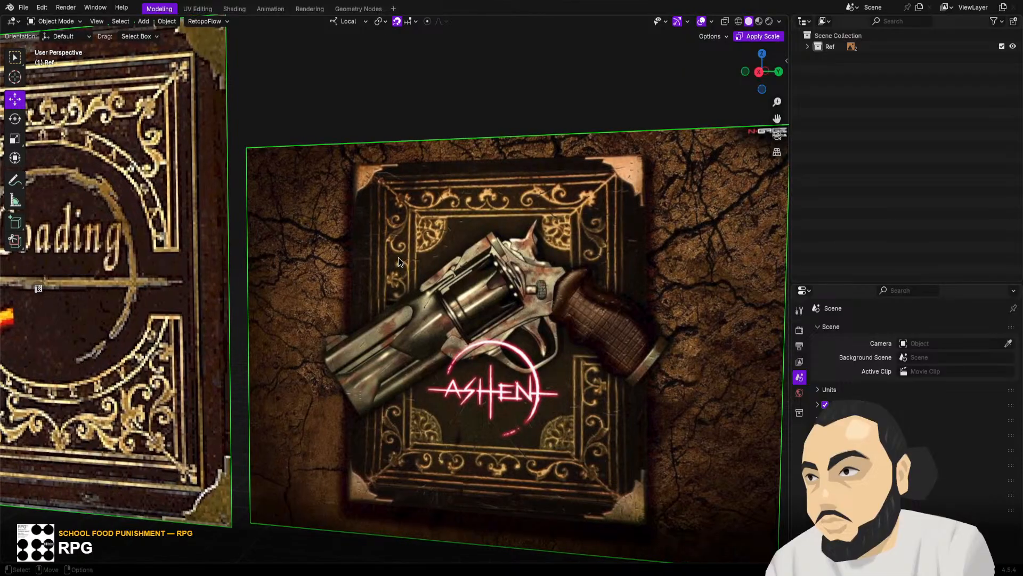
{"action": "scroll", "coordinate": [398, 257], "scroll_direction": "down", "scroll_amount": 2}
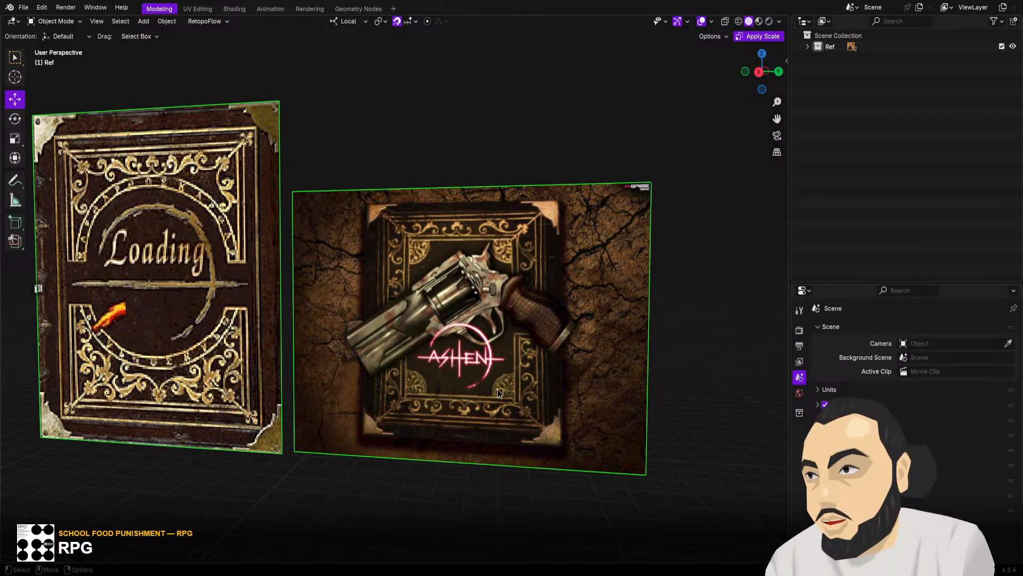
Compare the Loading book reference with the Ashen cover reference, and save the file
{"action": "middle_click_drag", "start_coordinate": [497, 388], "coordinate": [500, 334]}
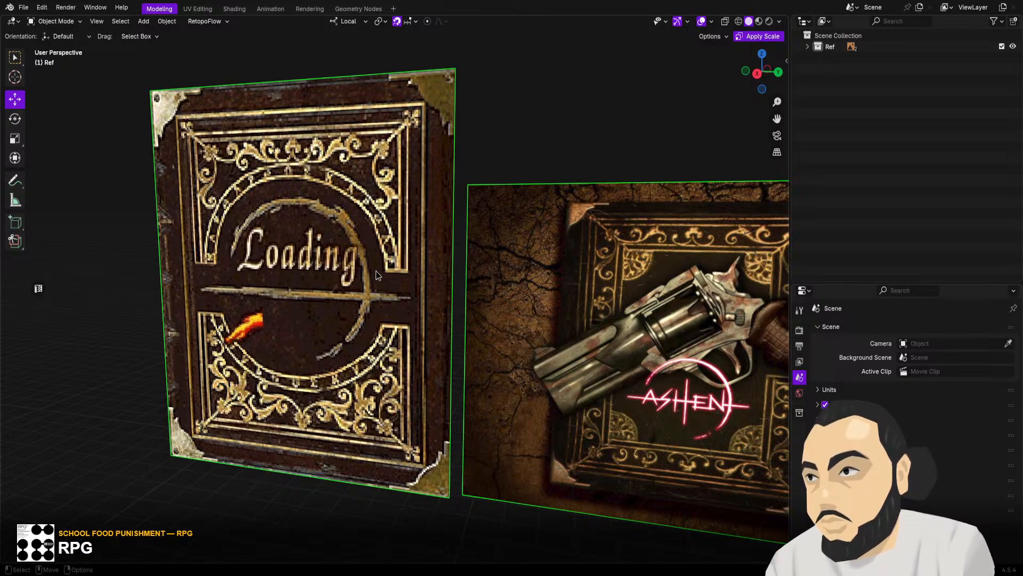
{"action": "middle_click_drag", "start_coordinate": [382, 262], "coordinate": [397, 284]}
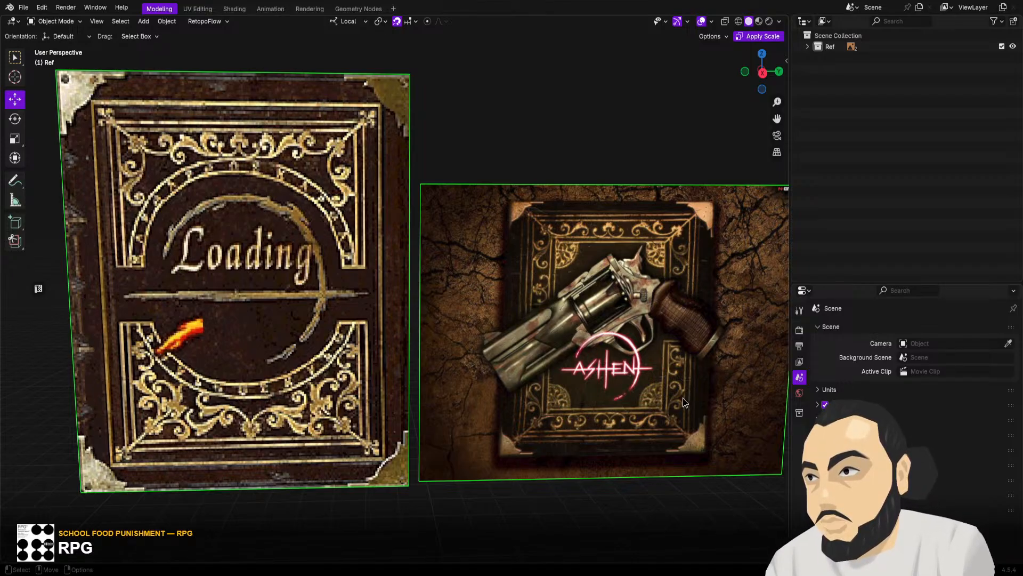
{"action": "right_click", "coordinate": [647, 405]}
{"action": "scroll", "coordinate": [594, 304], "scroll_direction": "down", "scroll_amount": 1}
{"action": "middle_click_drag", "start_coordinate": [593, 312], "coordinate": [554, 261], "text": "shift"}
{"action": "mouse_move", "coordinate": [552, 285]}
{"action": "middle_mouse_down"}
{"action": "mouse_move", "coordinate": [541, 295]}
{"action": "mouse_move", "coordinate": [567, 280]}
{"action": "mouse_move", "coordinate": [558, 289]}
{"action": "middle_mouse_up"}
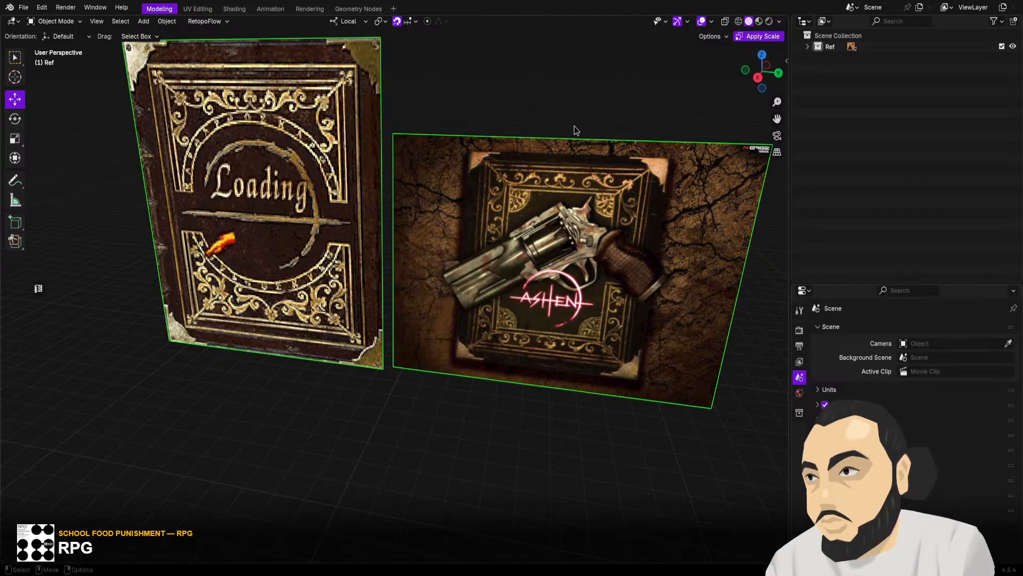
{"action": "key", "text": "ctrl+s"}
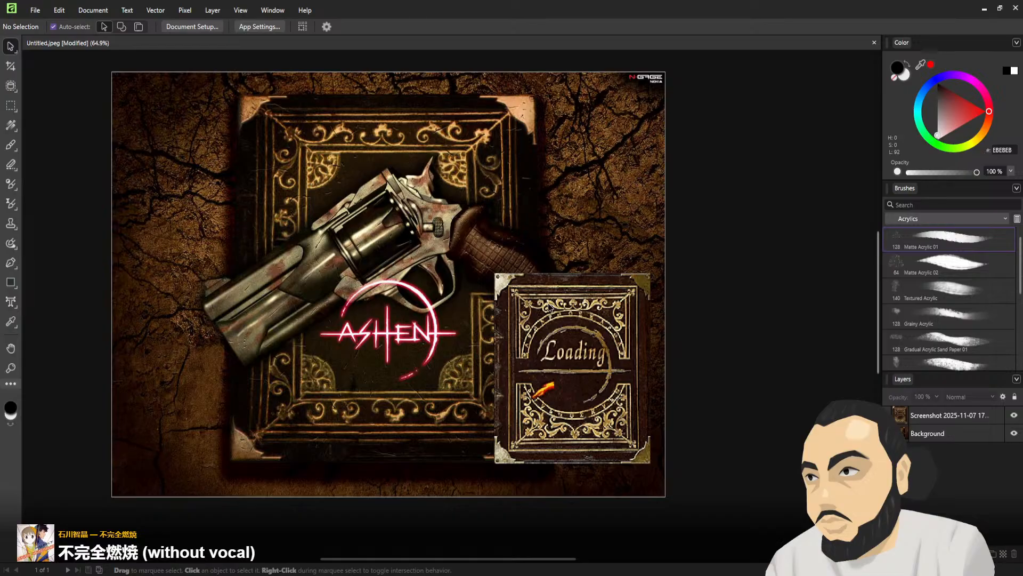
Switch to Affinity, restore the canvas crop around the Ashen book, and scale down and recentre the Background layer to fit the whole book
{"action": "key", "text": "ctrl+z"}
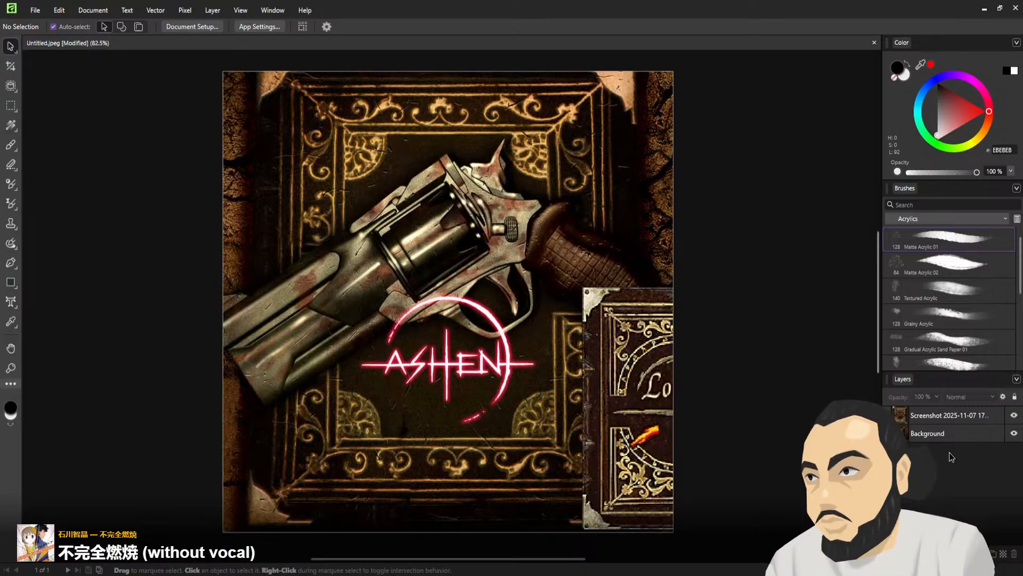
{"action": "left_click", "coordinate": [941, 434]}
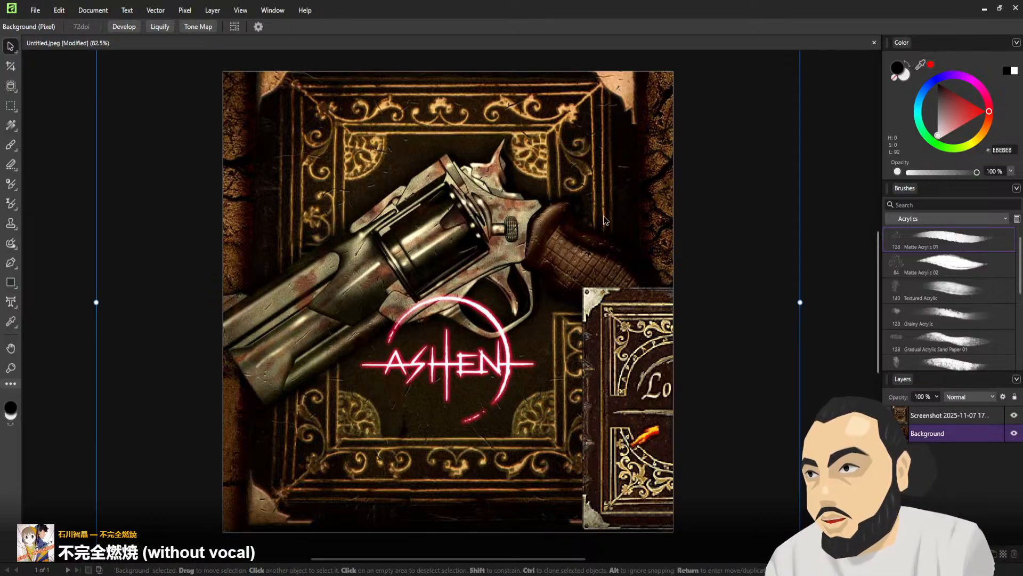
{"action": "scroll", "coordinate": [718, 148], "scroll_direction": "down", "scroll_amount": 1, "text": "ctrl"}
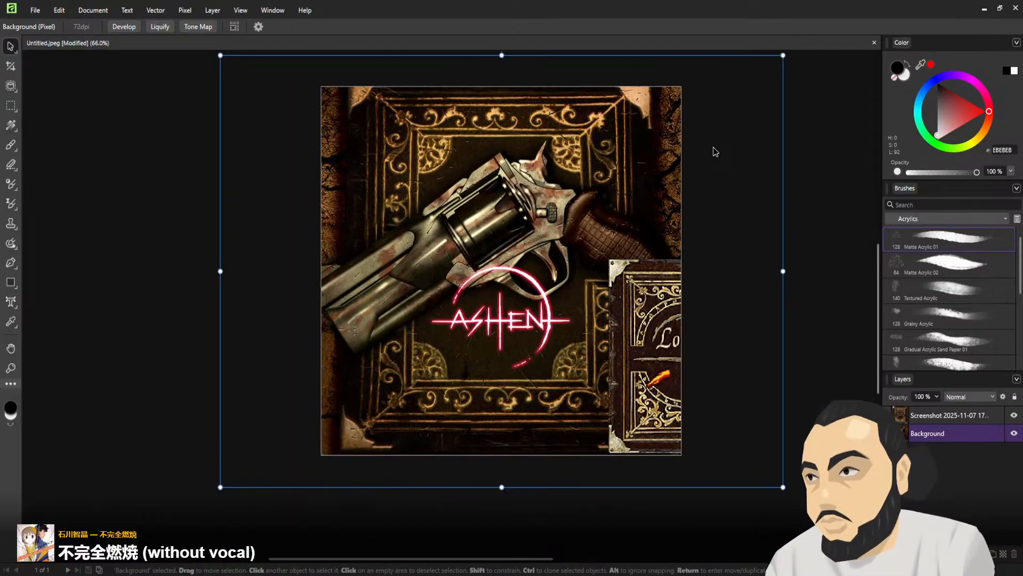
{"action": "left_click_drag", "start_coordinate": [782, 55], "coordinate": [738, 100]}
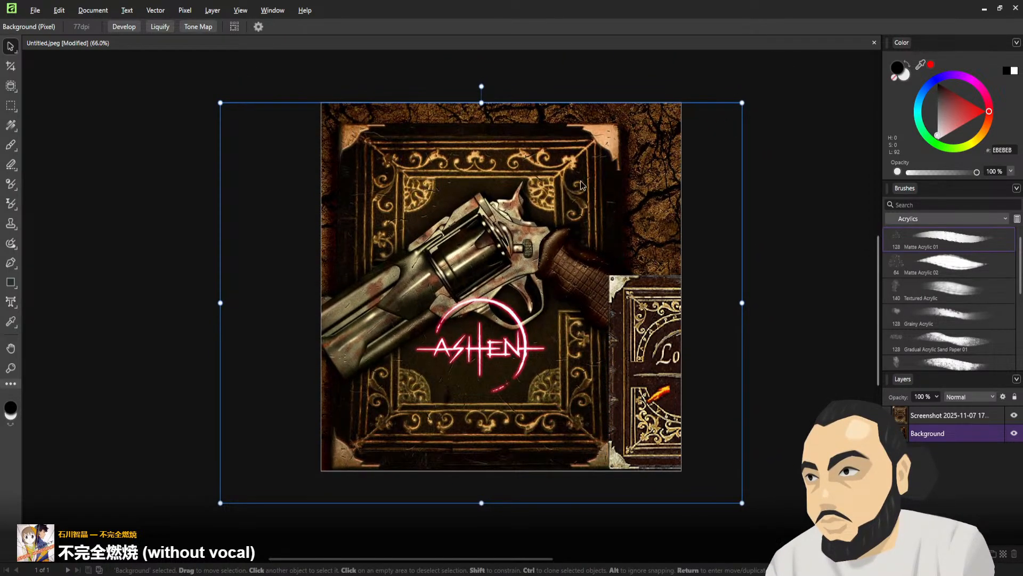
{"action": "left_click_drag", "start_coordinate": [578, 187], "coordinate": [597, 172]}
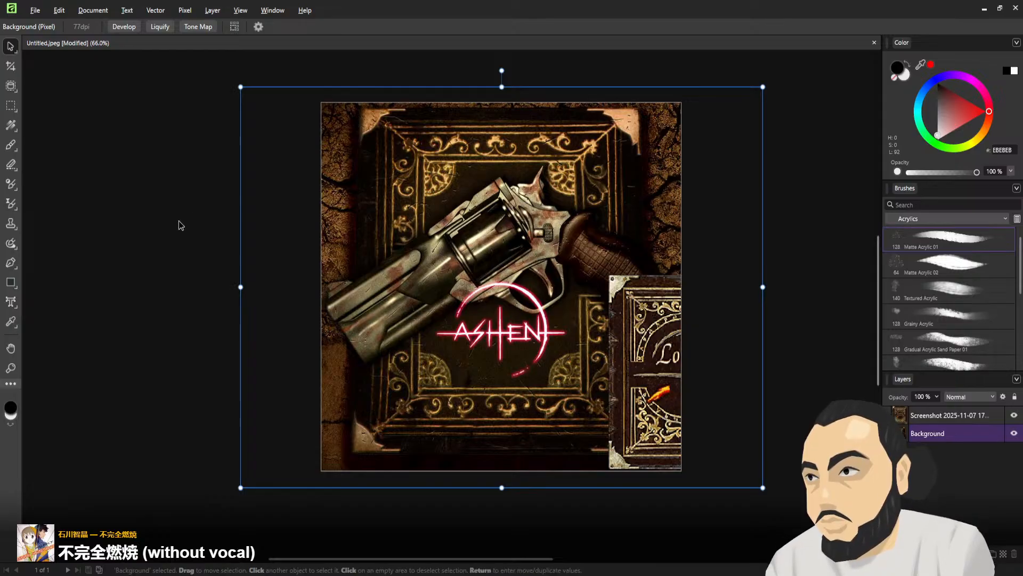
{"action": "key", "text": "v"}
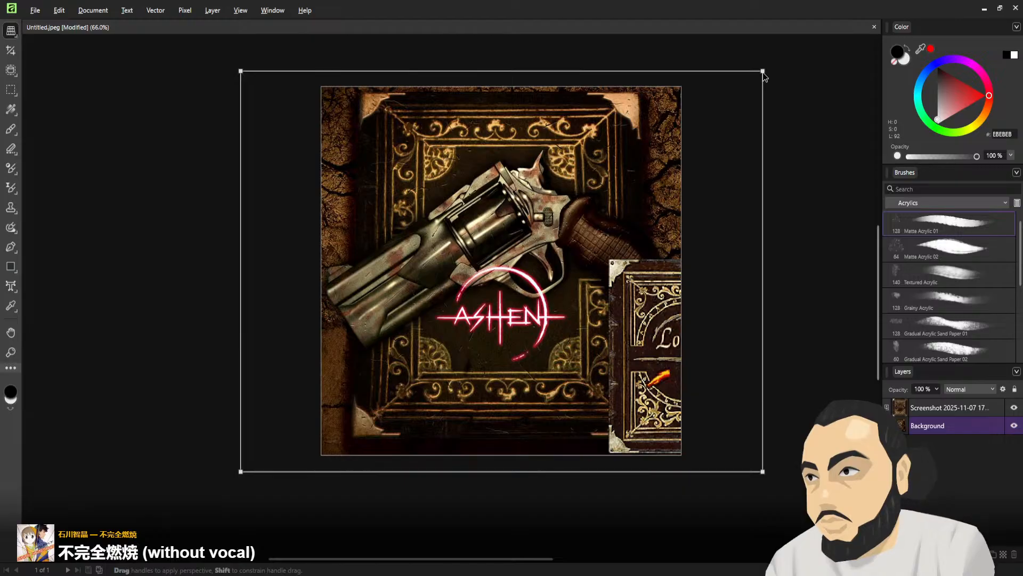
{"action": "left_click_drag", "start_coordinate": [764, 75], "coordinate": [774, 79]}
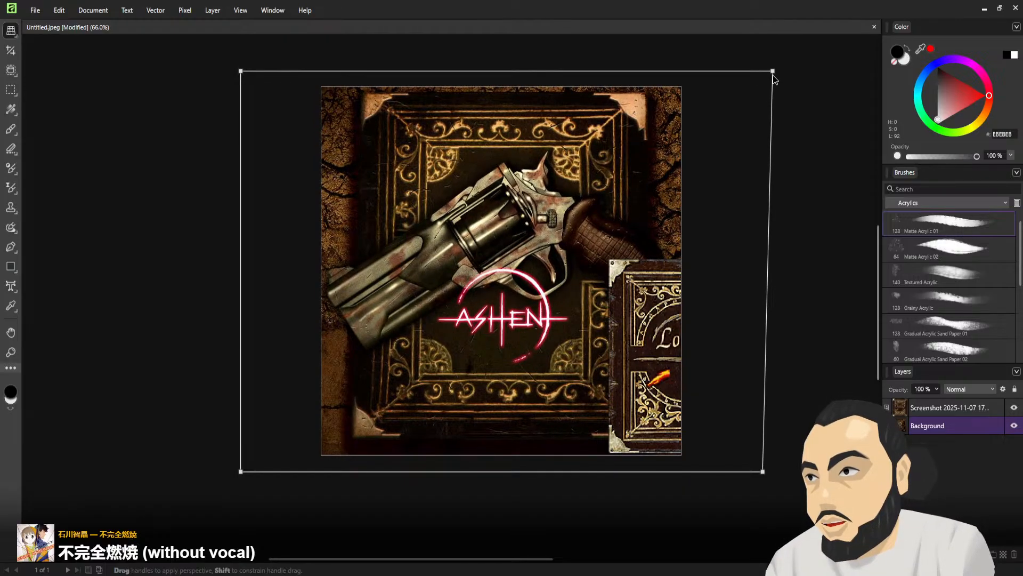
{"action": "key", "text": "ctrl+z"}
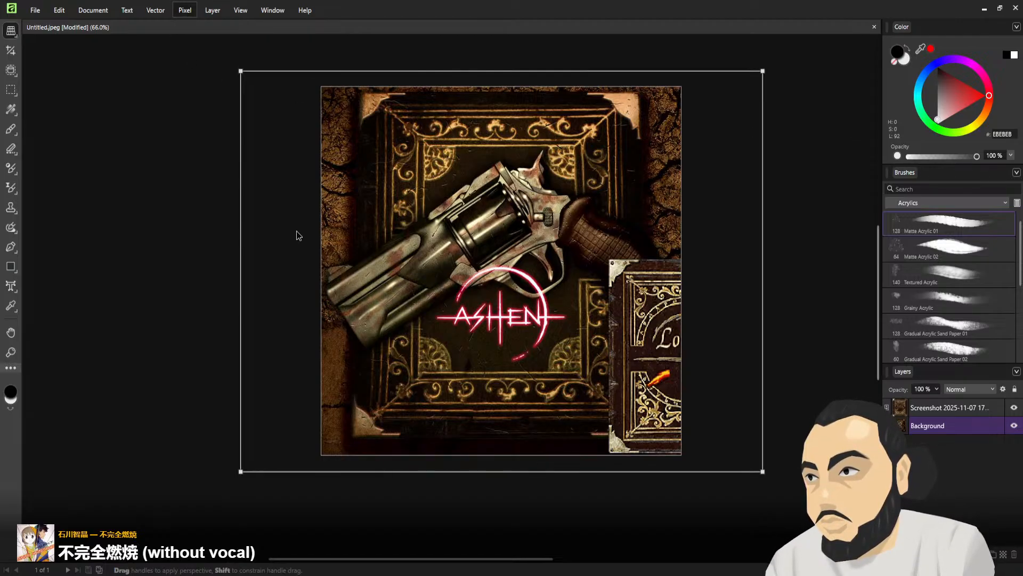
{"action": "key", "text": "v"}
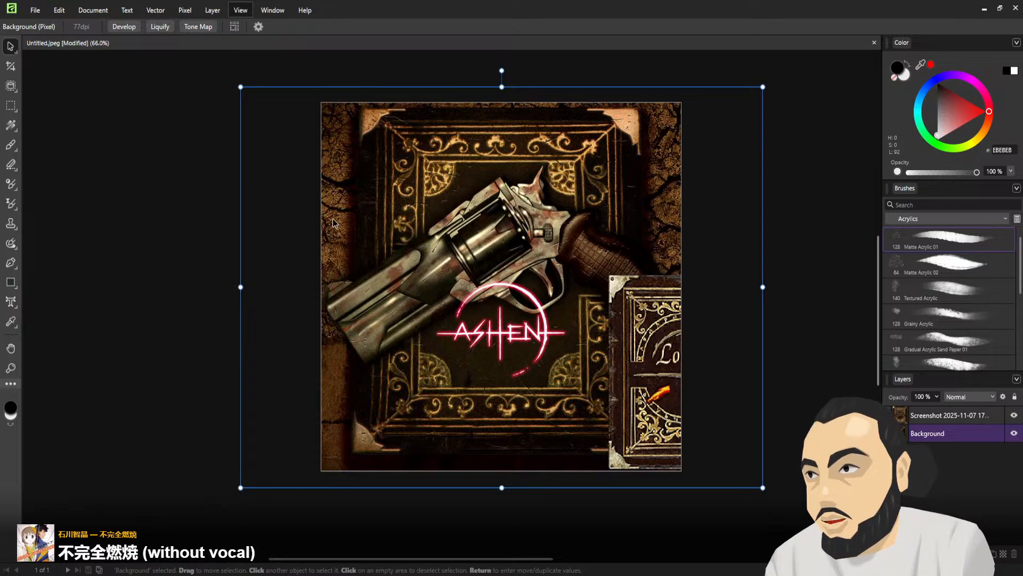
Show the rulers and place two vertical guides along the book's left and right edges, at about 90 px and 895 px
{"action": "key", "text": "ctrl+r"}
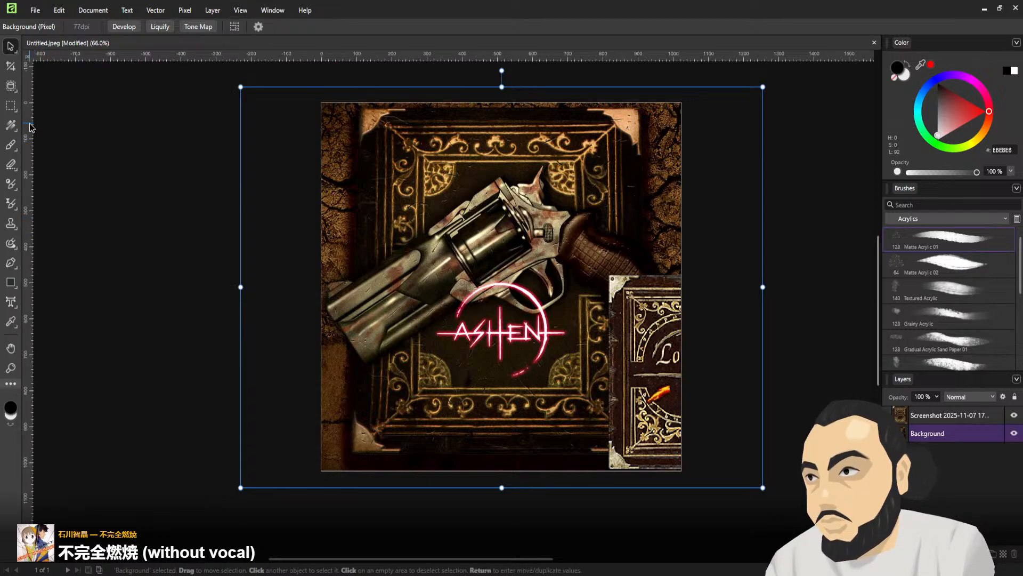
{"action": "left_click_drag", "start_coordinate": [28, 125], "coordinate": [336, 153]}
{"action": "left_click_drag", "start_coordinate": [346, 155], "coordinate": [352, 158]}
{"action": "left_click_drag", "start_coordinate": [33, 144], "coordinate": [635, 171]}
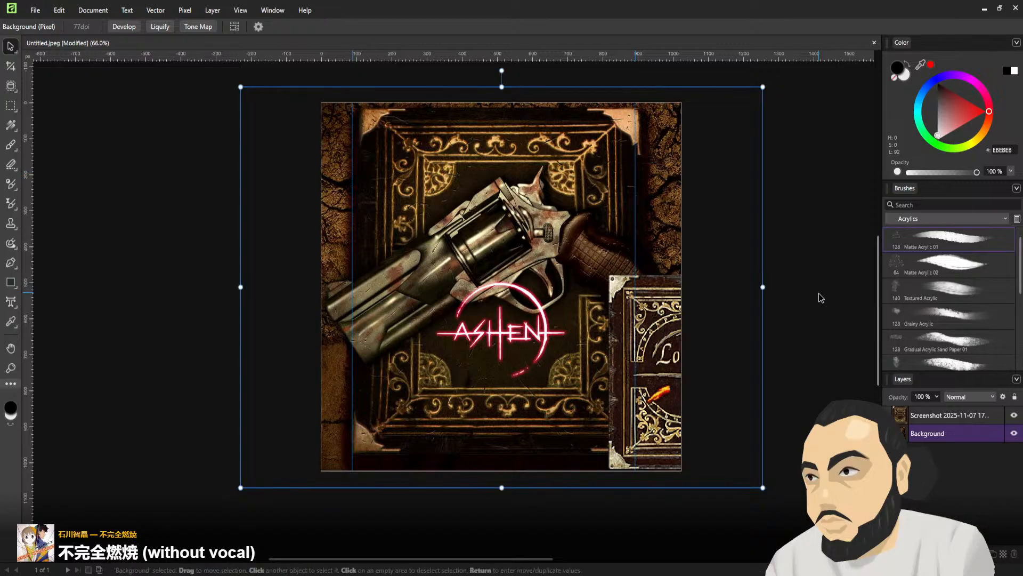
Hide the Screenshot layer and shift the right vertical guide outward to the book's edge at about 930 px
{"action": "left_click", "coordinate": [1014, 415]}
{"action": "left_click", "coordinate": [1015, 417]}
{"action": "left_click", "coordinate": [1017, 417]}
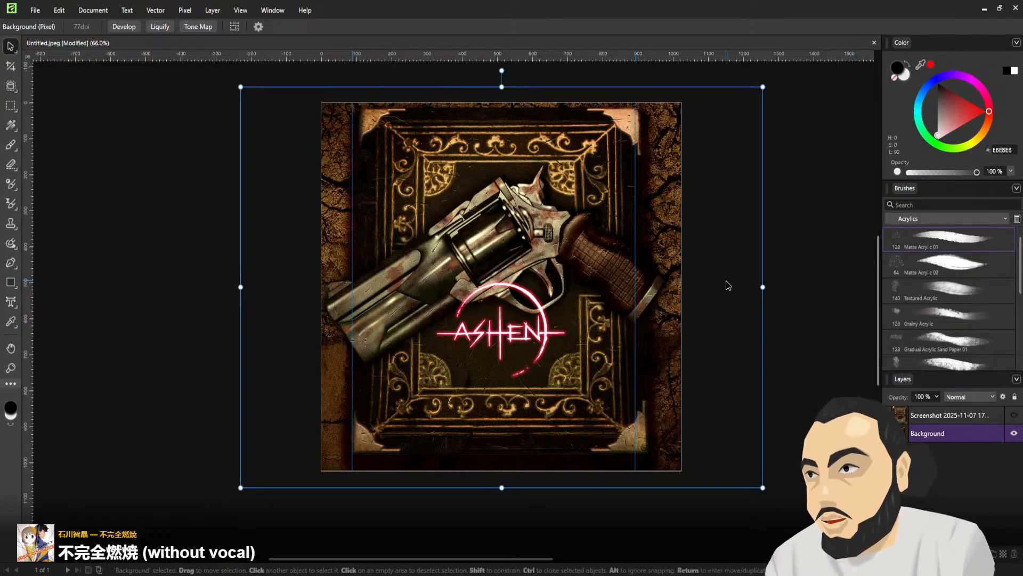
{"action": "left_click_drag", "start_coordinate": [635, 262], "coordinate": [648, 264]}
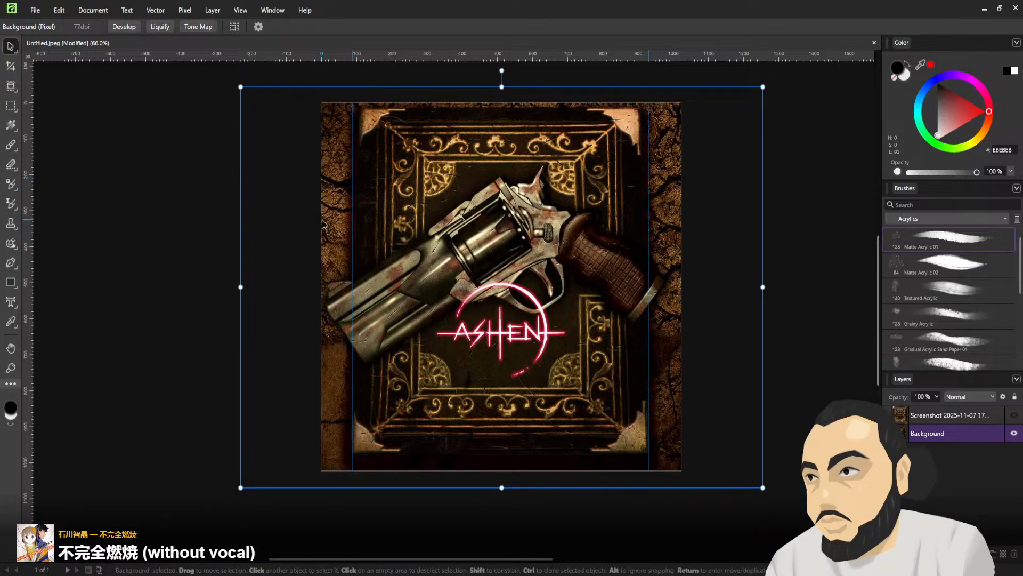
Correct the Background layer's perspective by spreading its two upper corners outward until the book's sides follow the vertical guides
{"action": "key", "text": "v"}
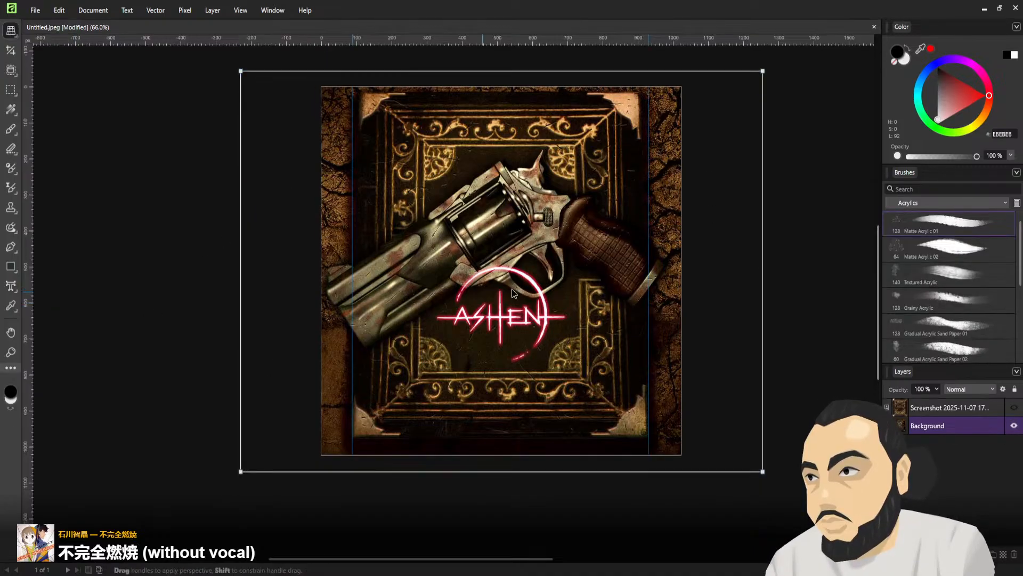
{"action": "left_click_drag", "start_coordinate": [764, 71], "coordinate": [774, 71]}
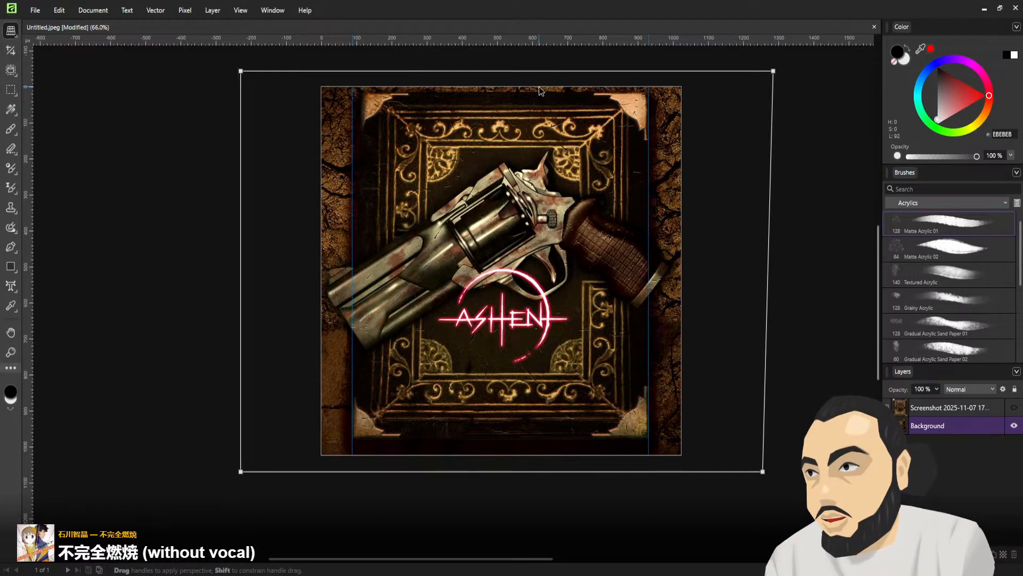
{"action": "left_click_drag", "start_coordinate": [244, 70], "coordinate": [225, 70]}
{"action": "key", "text": "ctrl+z"}
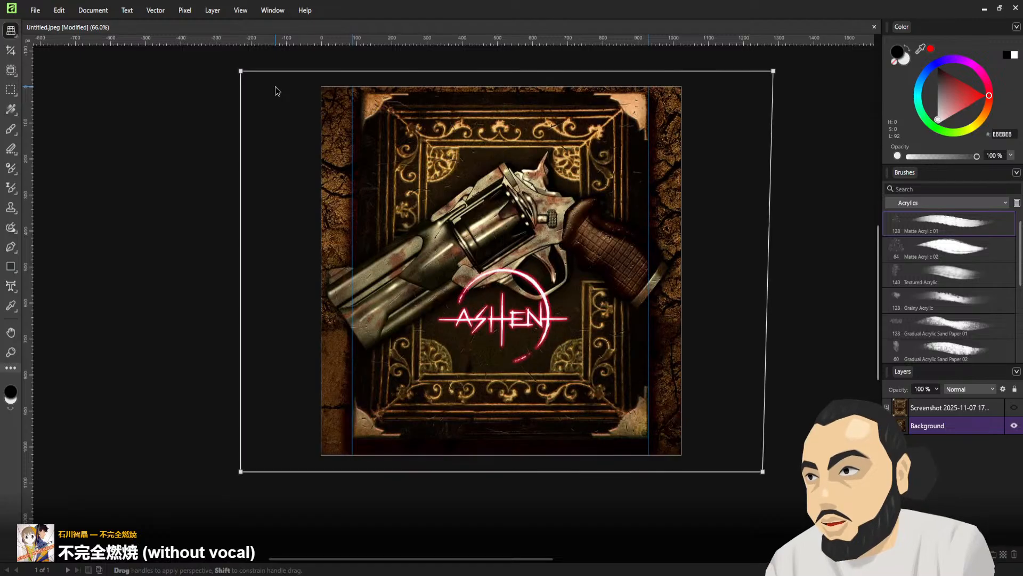
{"action": "left_click_drag", "start_coordinate": [242, 72], "coordinate": [225, 71]}
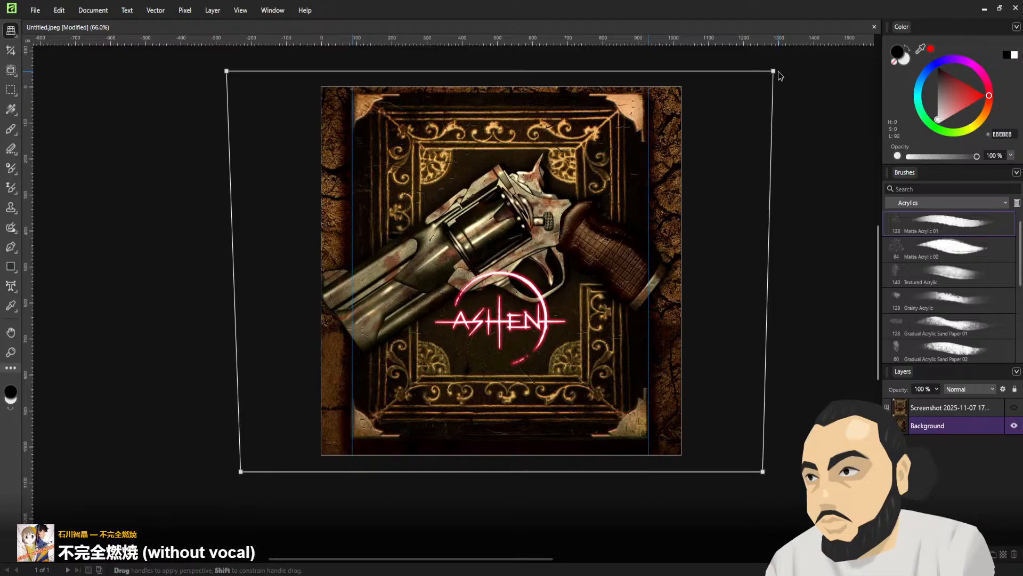
{"action": "left_click_drag", "start_coordinate": [777, 75], "coordinate": [781, 75]}
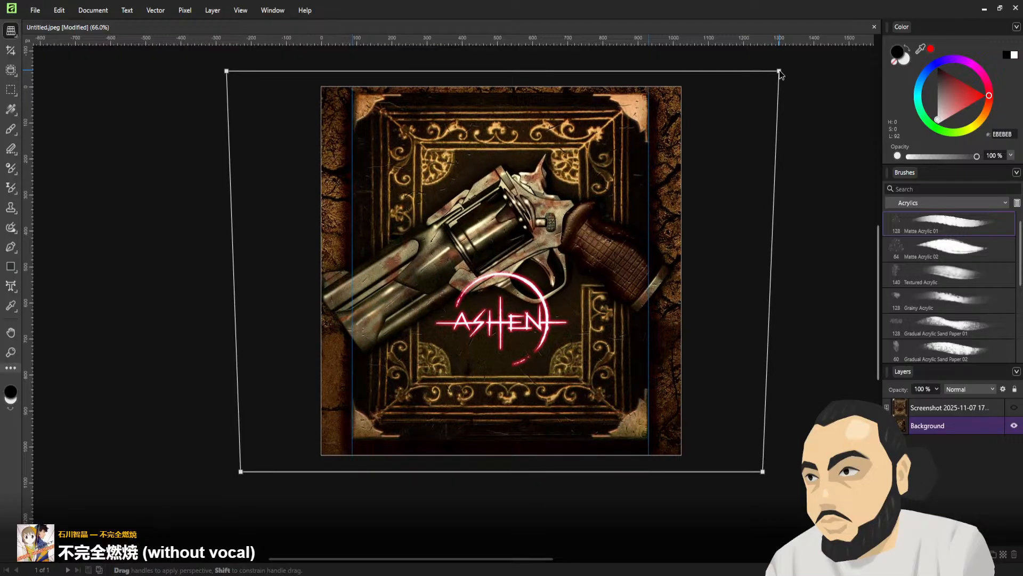